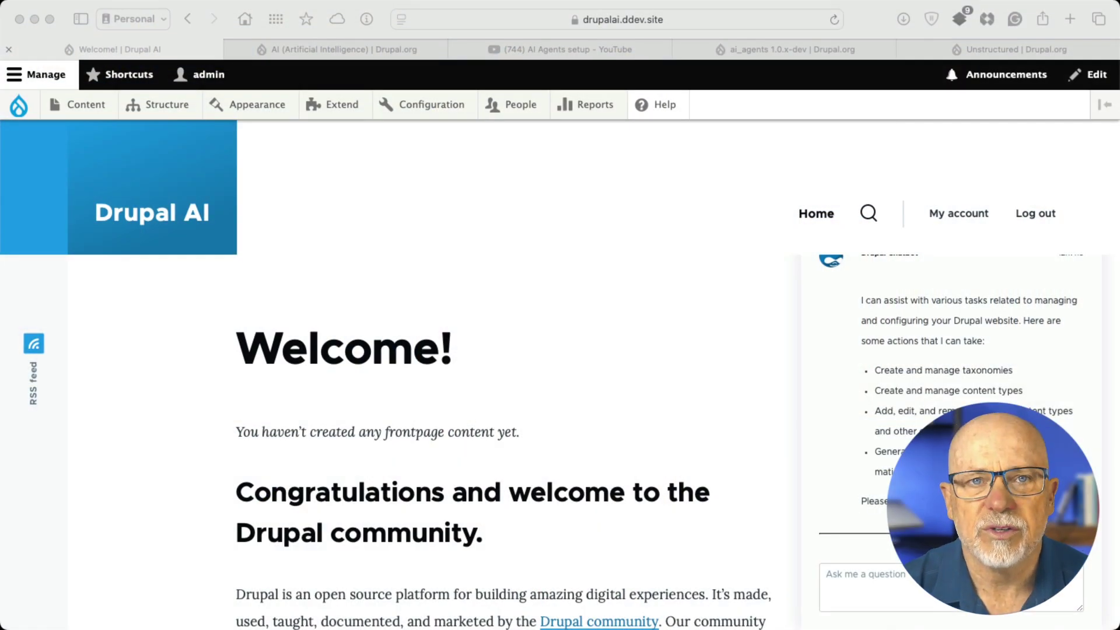
Step: Check on the Extend page that OpenAI Provider, AI Agents, Assistant API and Chatbot are enabled
click(341, 108)
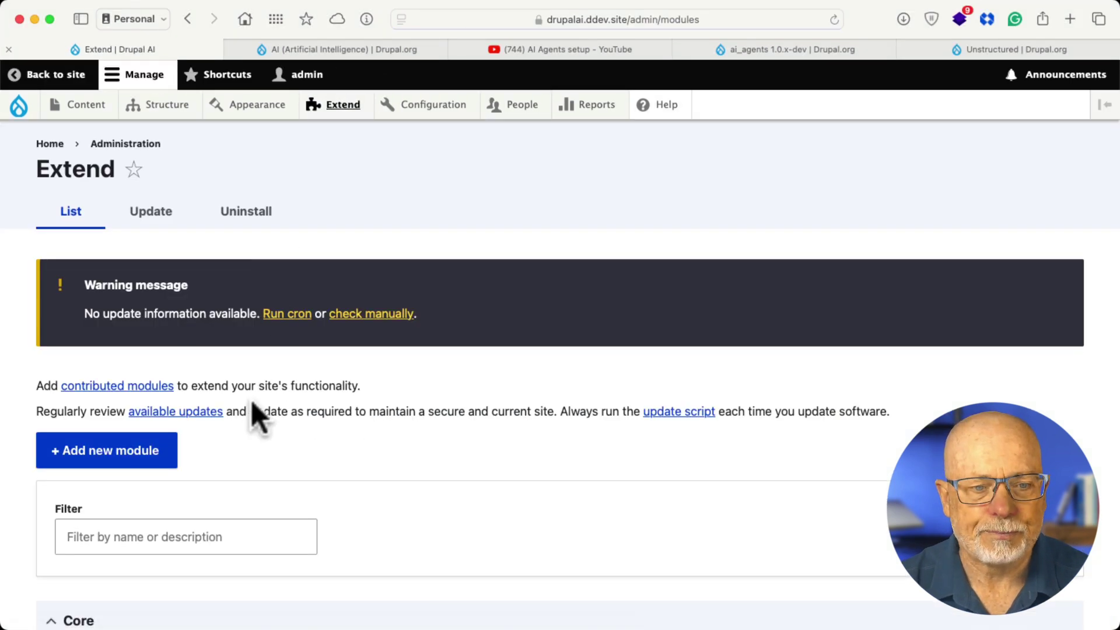
scroll(58, 385, down, 10)
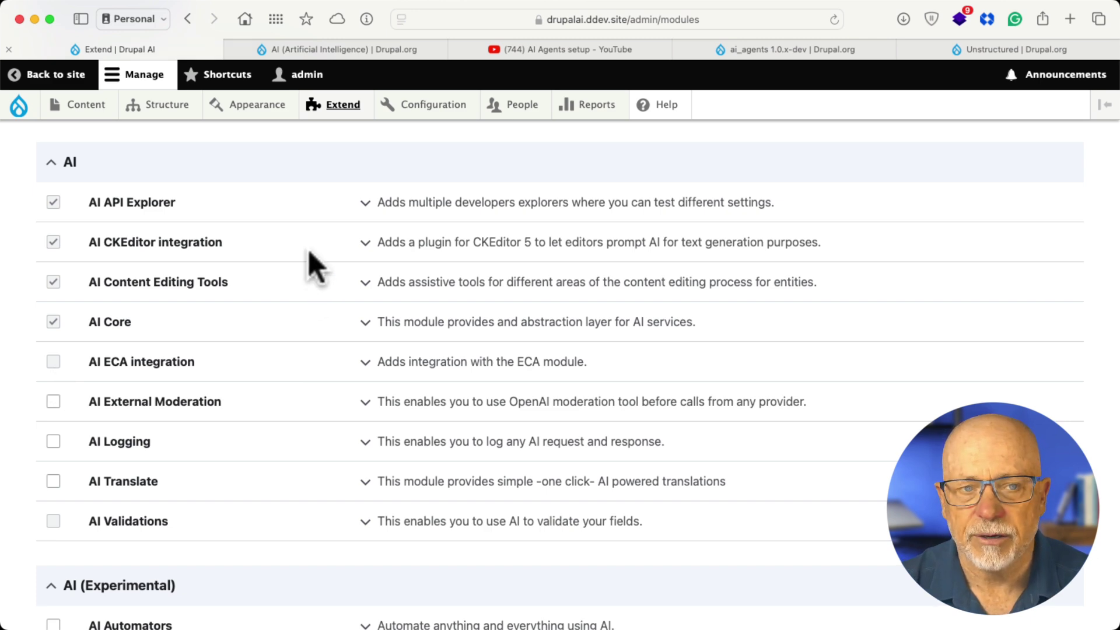
scroll(322, 360, down, 1)
scroll(322, 360, down, 10)
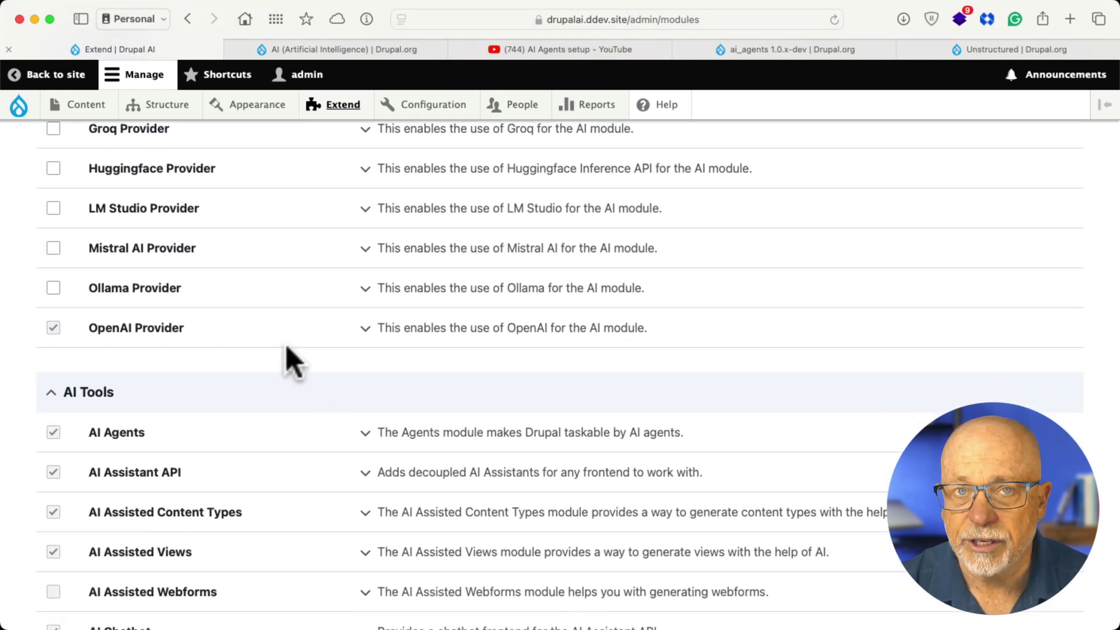
scroll(286, 344, down, 4)
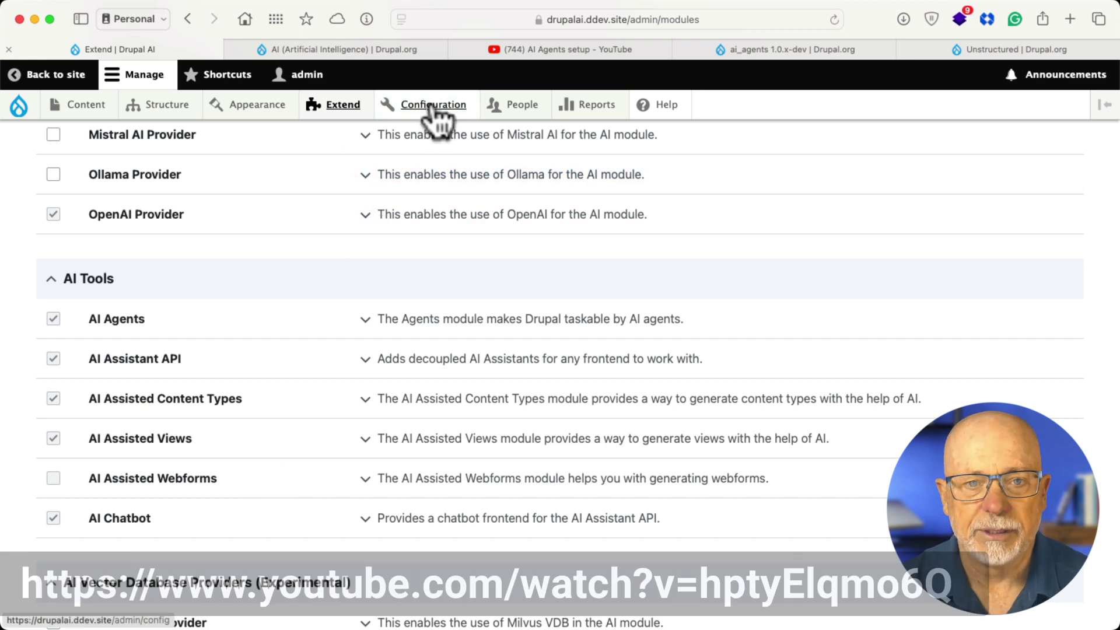
Step: View the AI Agent Settings under Configuration > AI, then open the AI Assistant configuration list
mouse_move(433, 105)
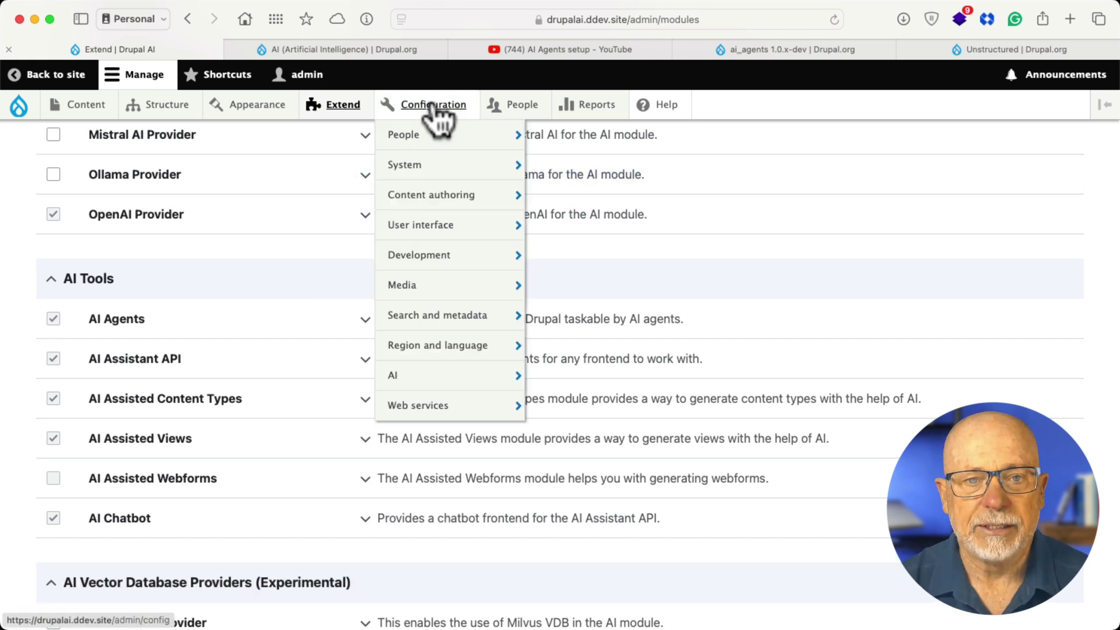
click(395, 375)
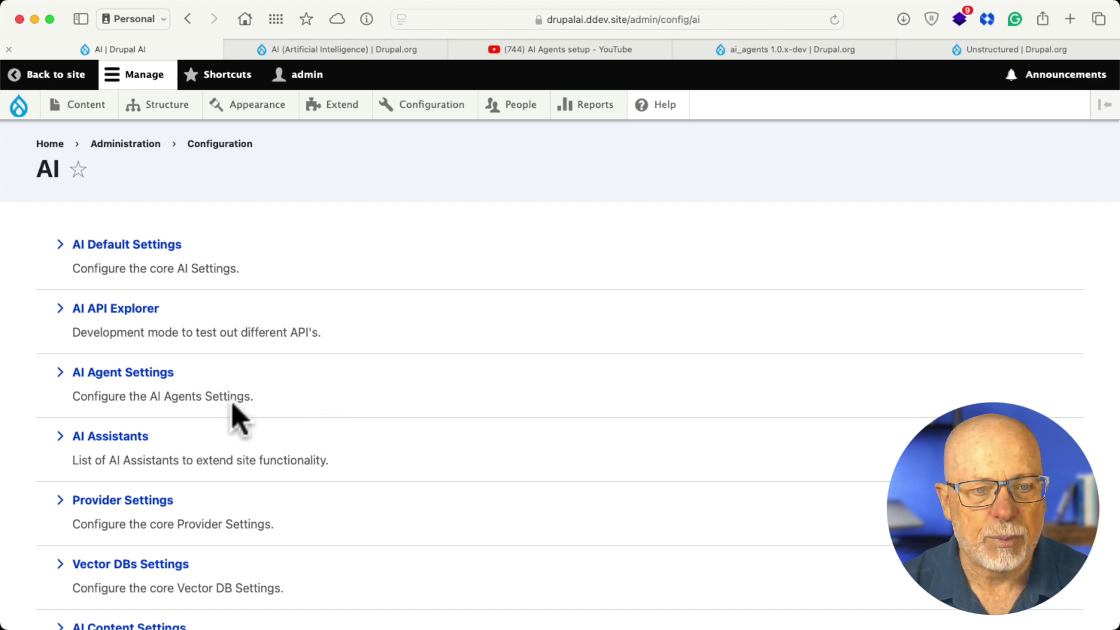
click(138, 374)
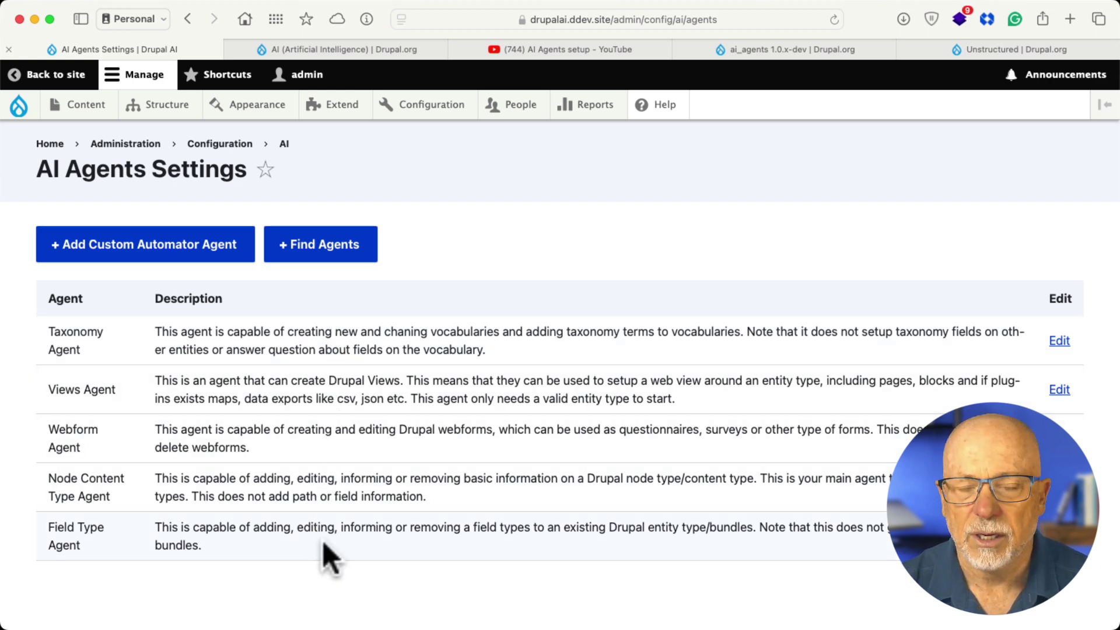
click(275, 119)
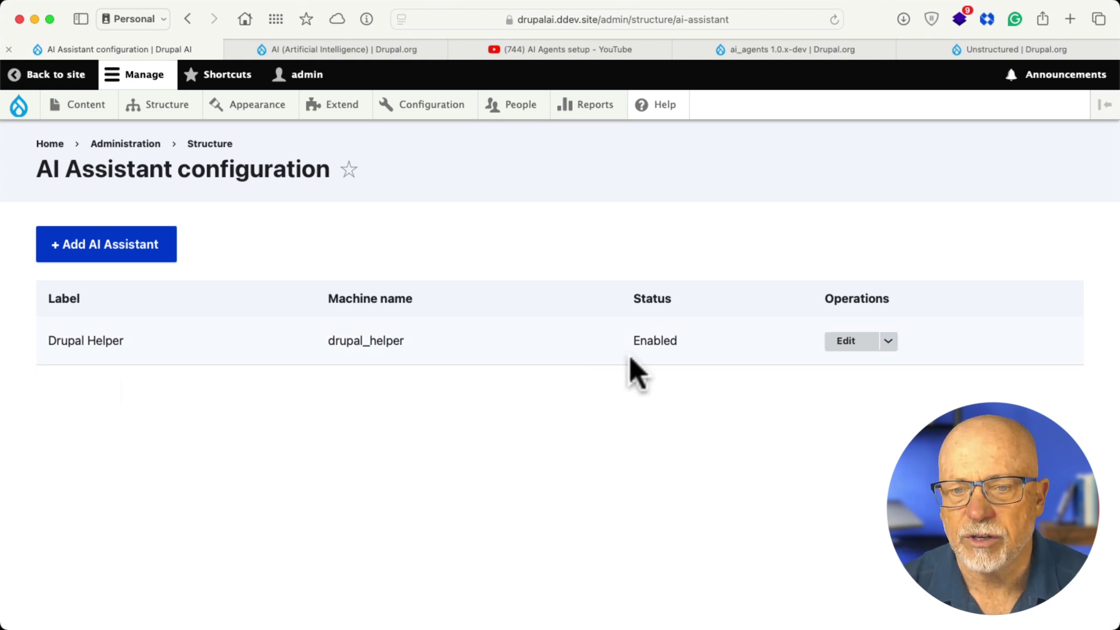
Step: Open the Drupal Helper assistant's edit form and look through its agent settings
click(857, 343)
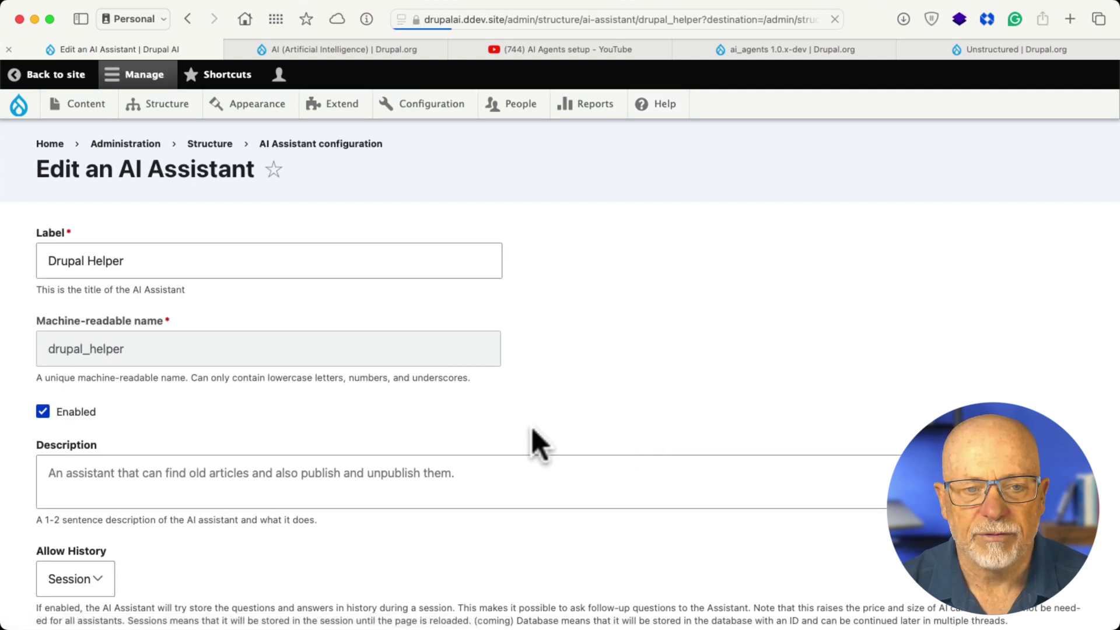
scroll(529, 444, down, 5)
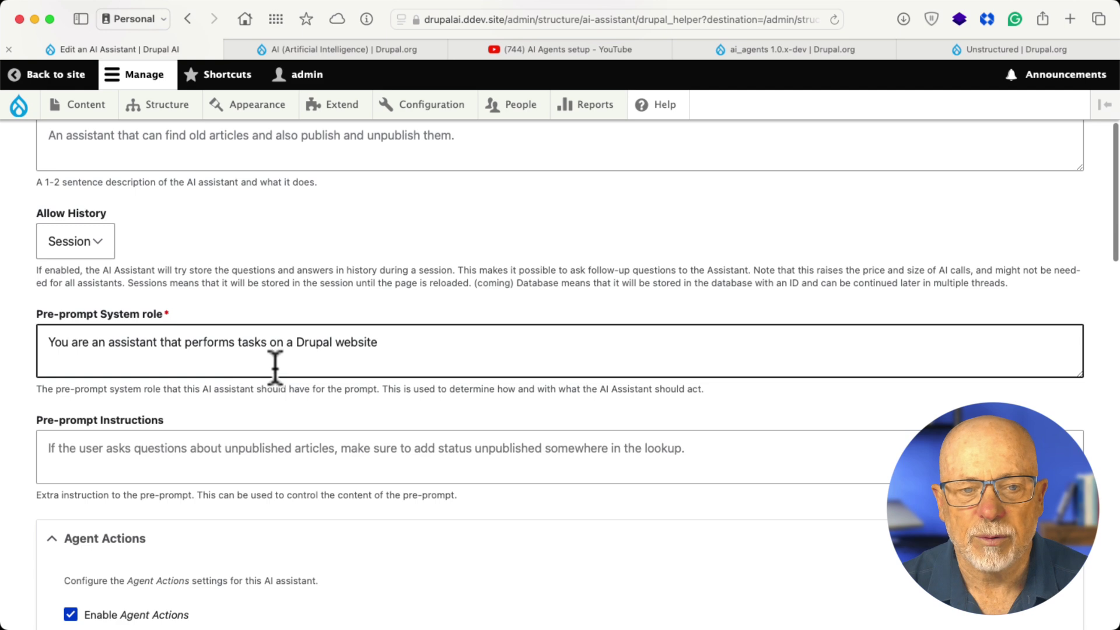
scroll(286, 368, down, 2)
scroll(285, 367, down, 3)
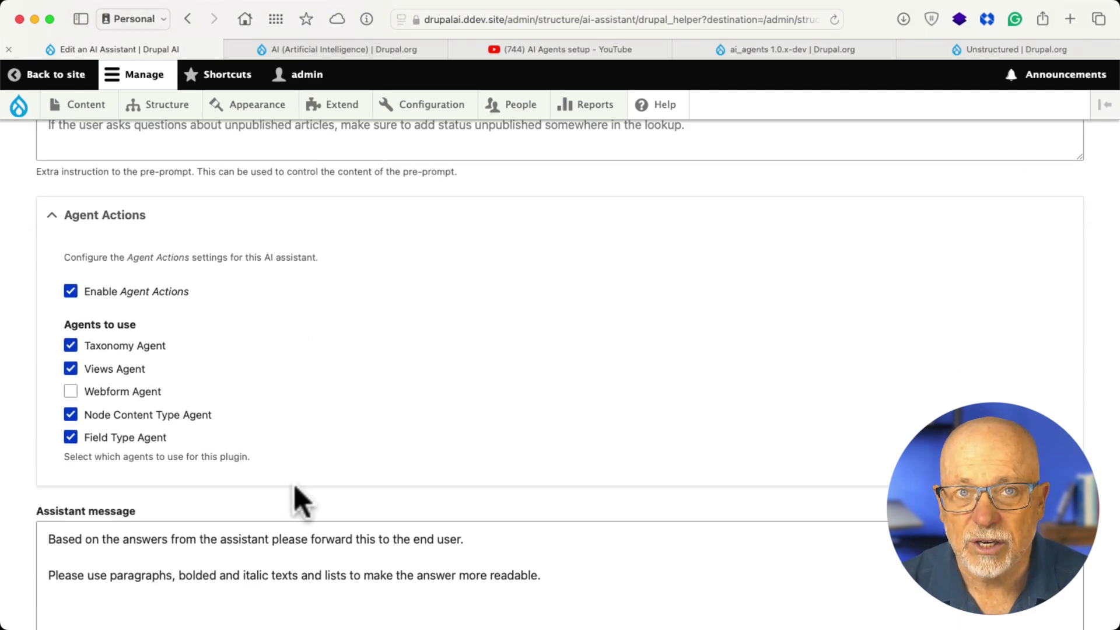
scroll(294, 490, down, 10)
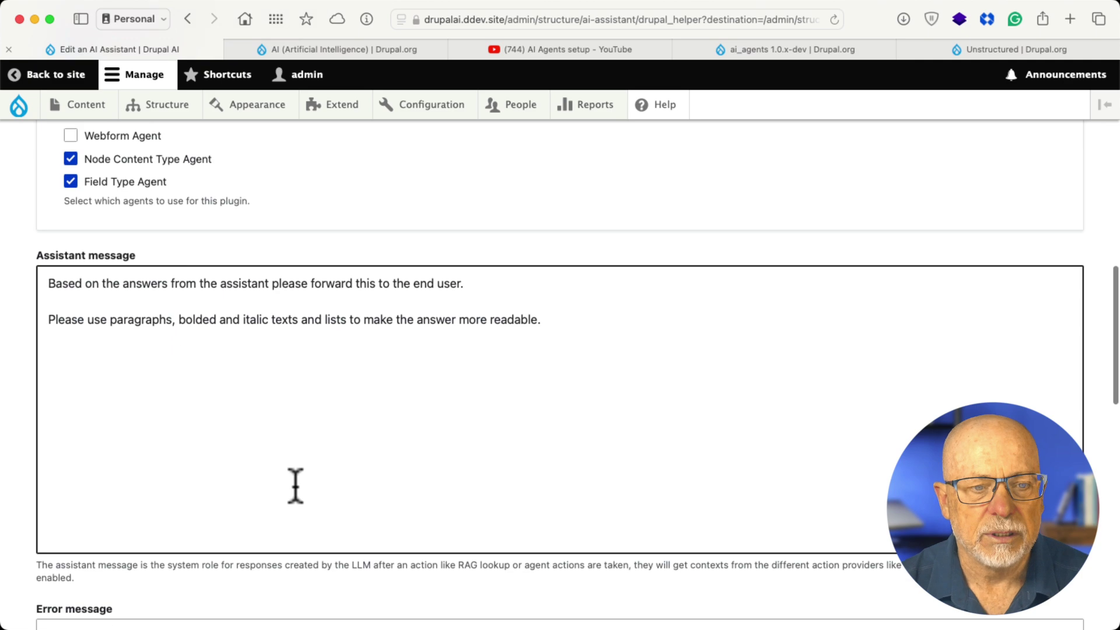
scroll(295, 500, down, 10)
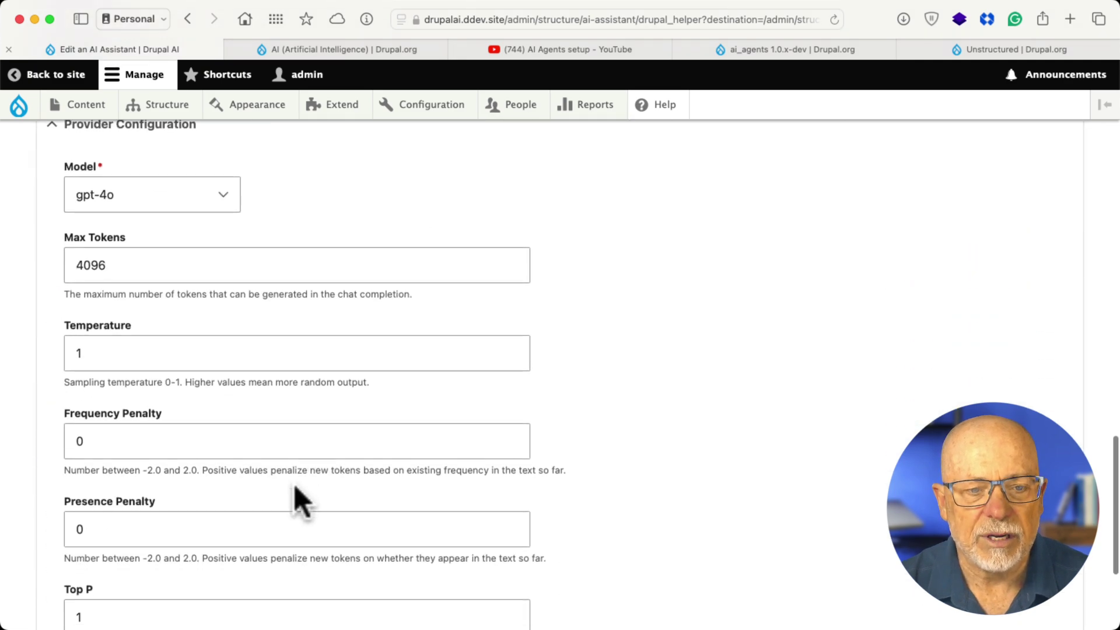
Step: Expand Advanced settings and select the ai_assistant_advanced_mode_enabled settings.php line in the pre-action prompt
click(138, 480)
scroll(352, 461, down, 6)
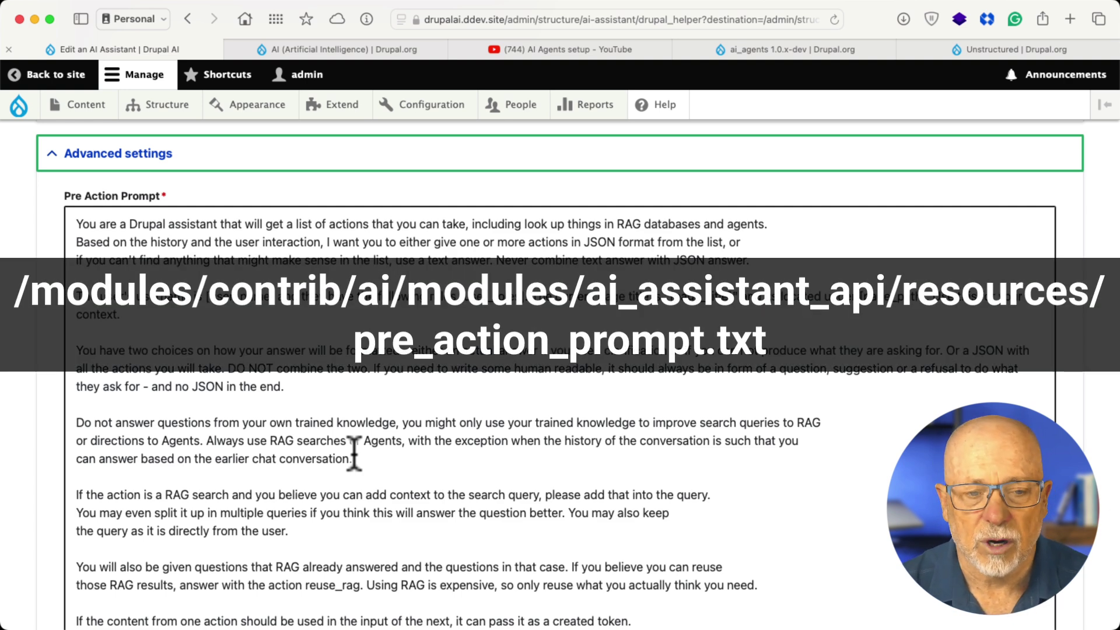
scroll(354, 453, down, 20)
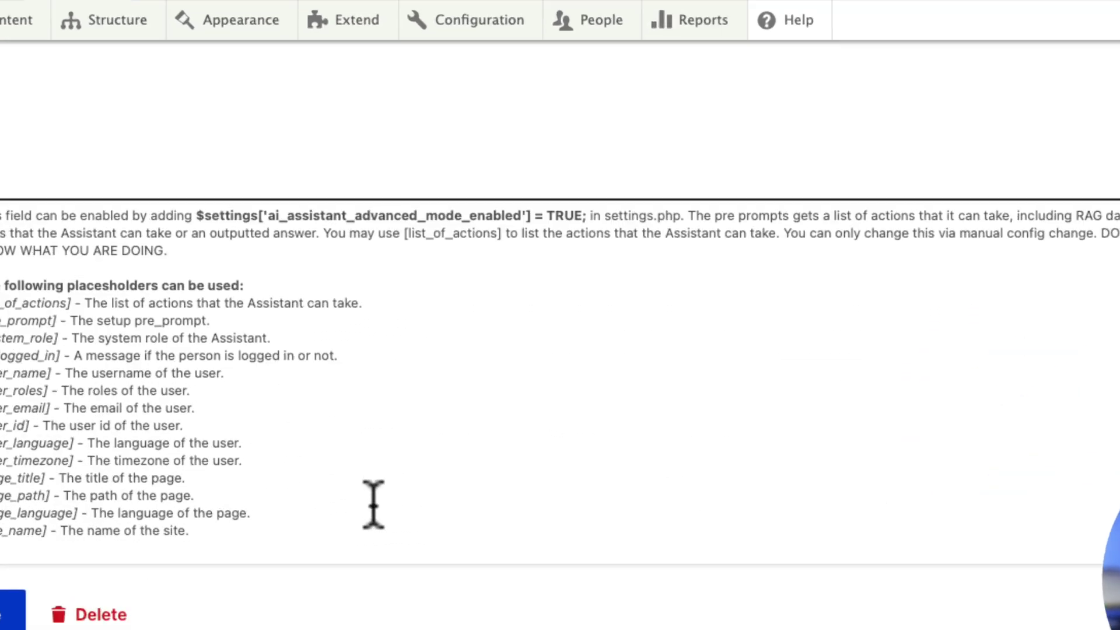
drag(200, 216, 280, 216)
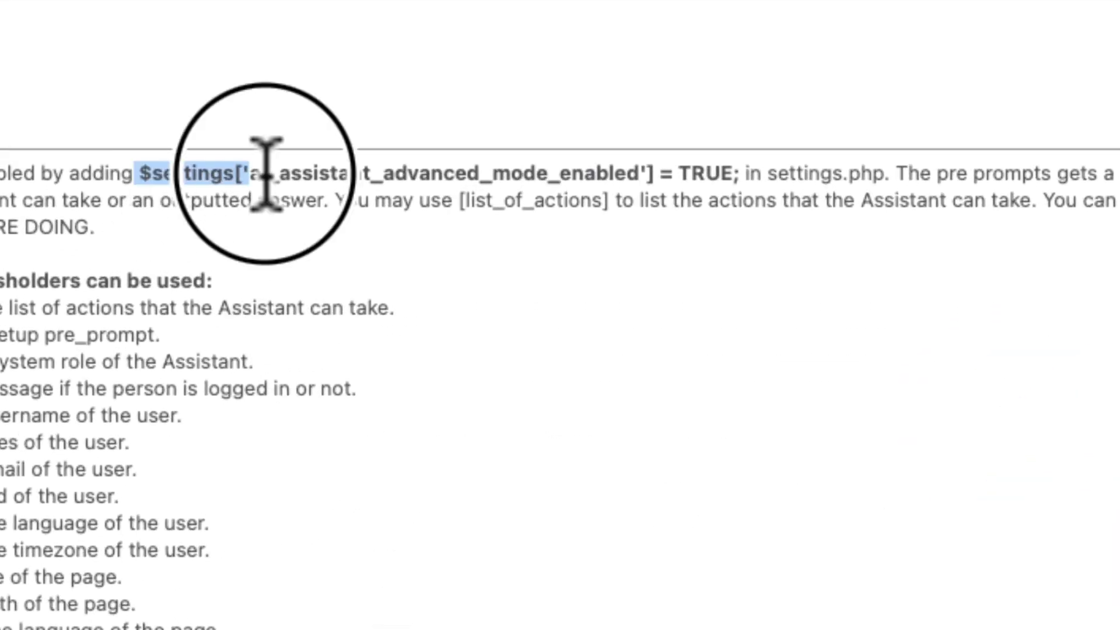
drag(266, 173, 740, 175)
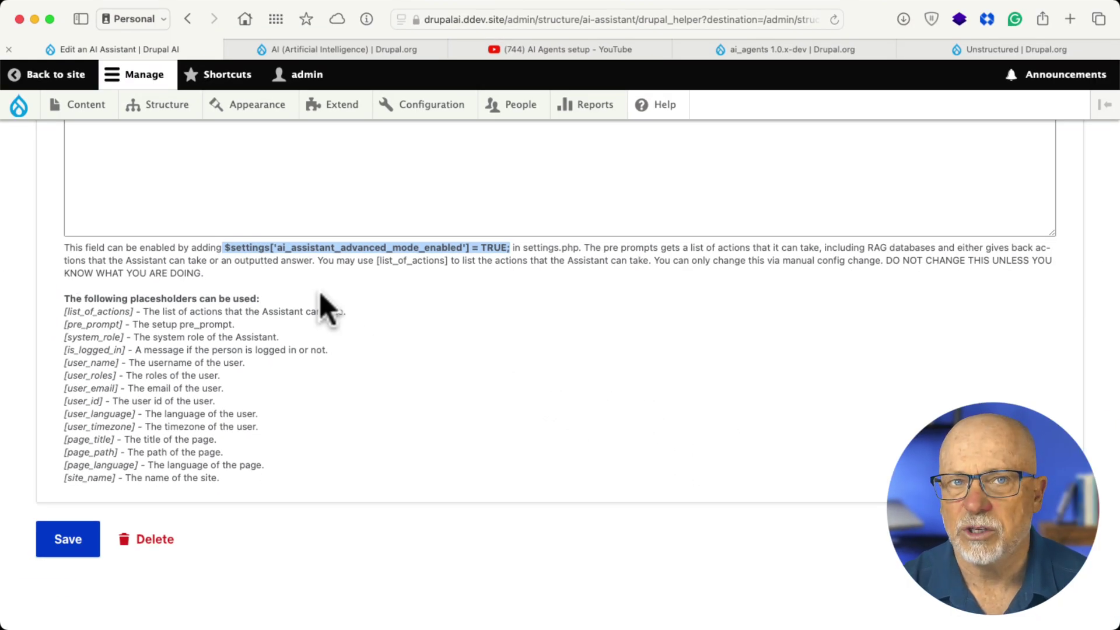
scroll(143, 230, up, 2)
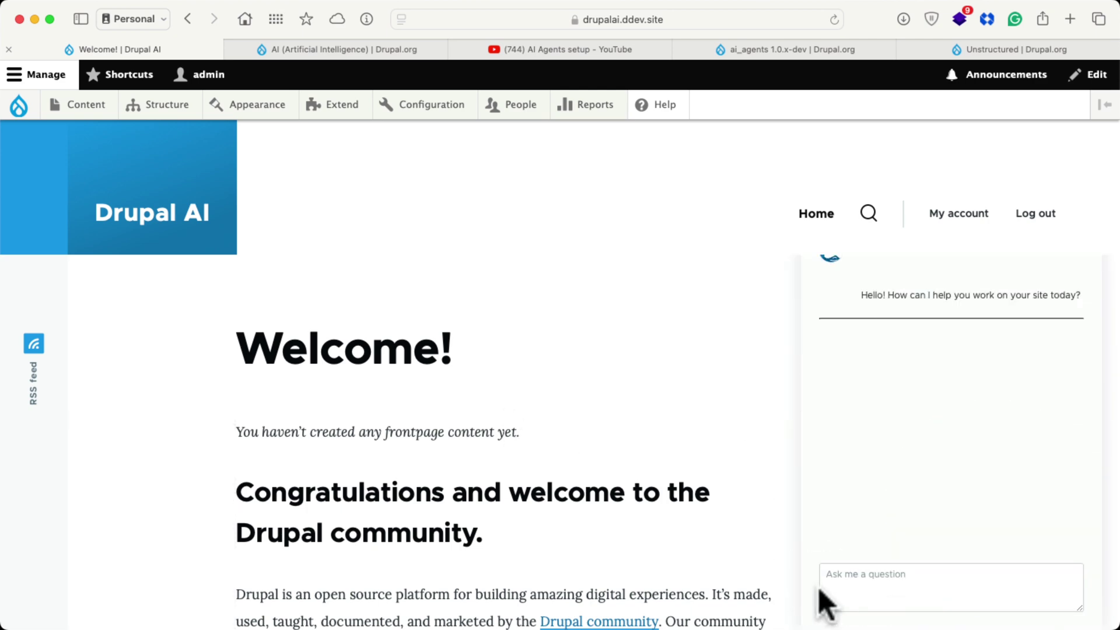
Step: Ask the chatbot 'What can you do'
click(838, 588)
text(What can you do)
key(Return)
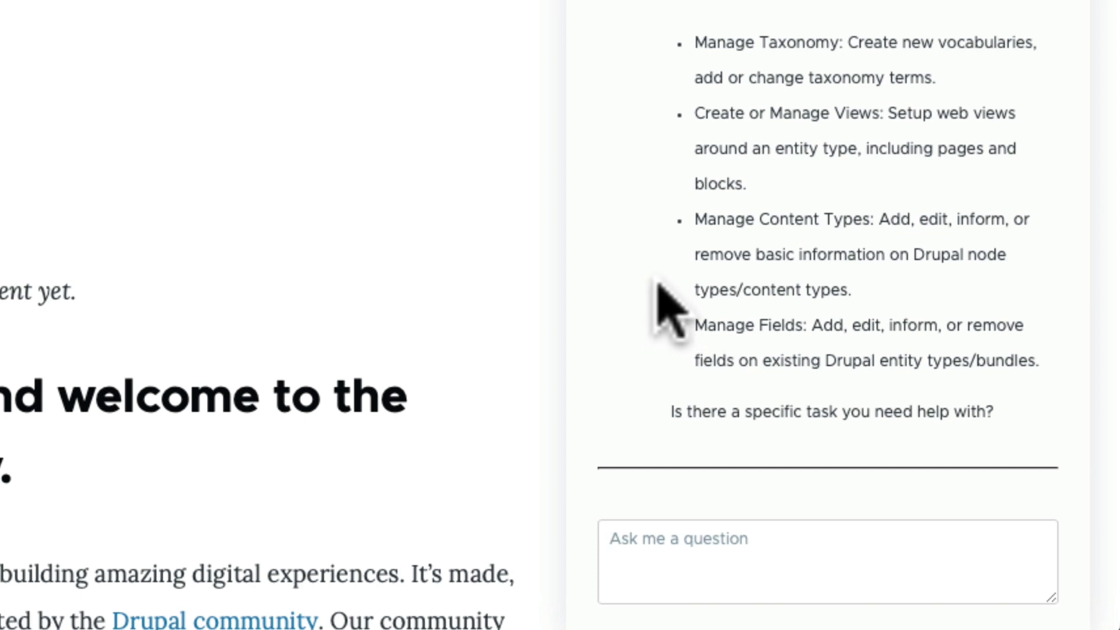
Step: Ask the chatbot for a hotels content type with image, description and a 1–5 star rating
click(692, 533)
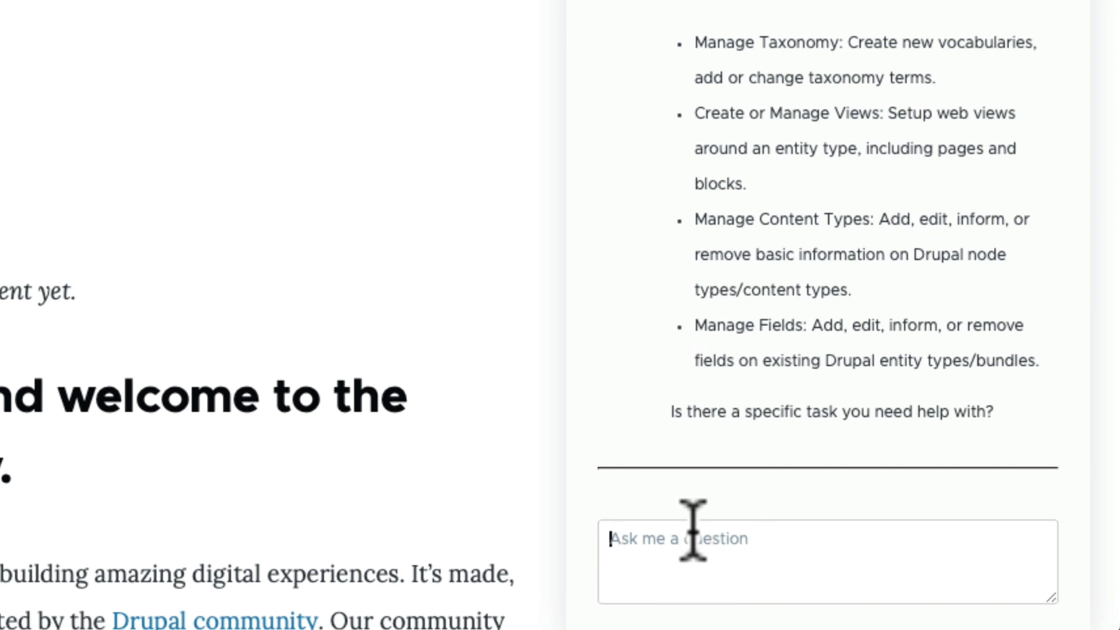
text(Create a conte)
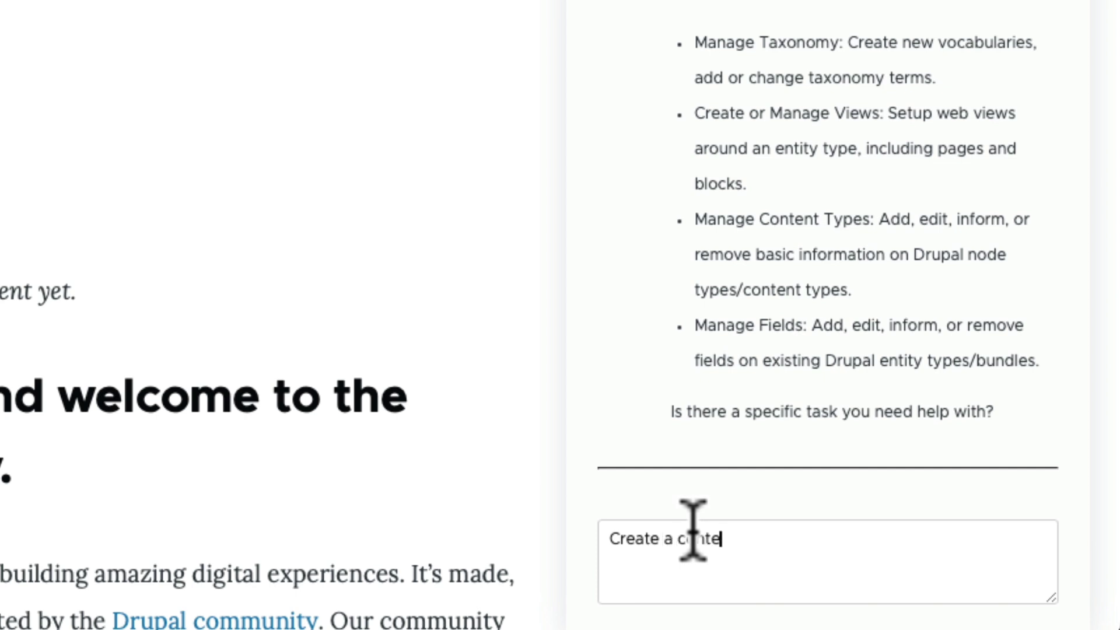
text(nty ype fo)
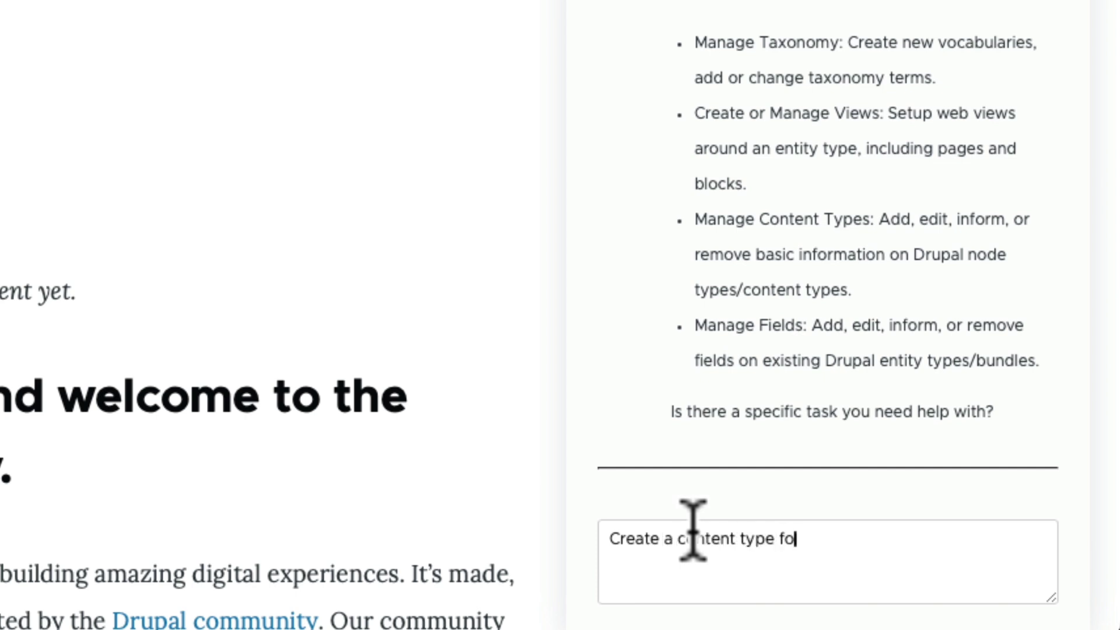
text(r hotels including an ima)
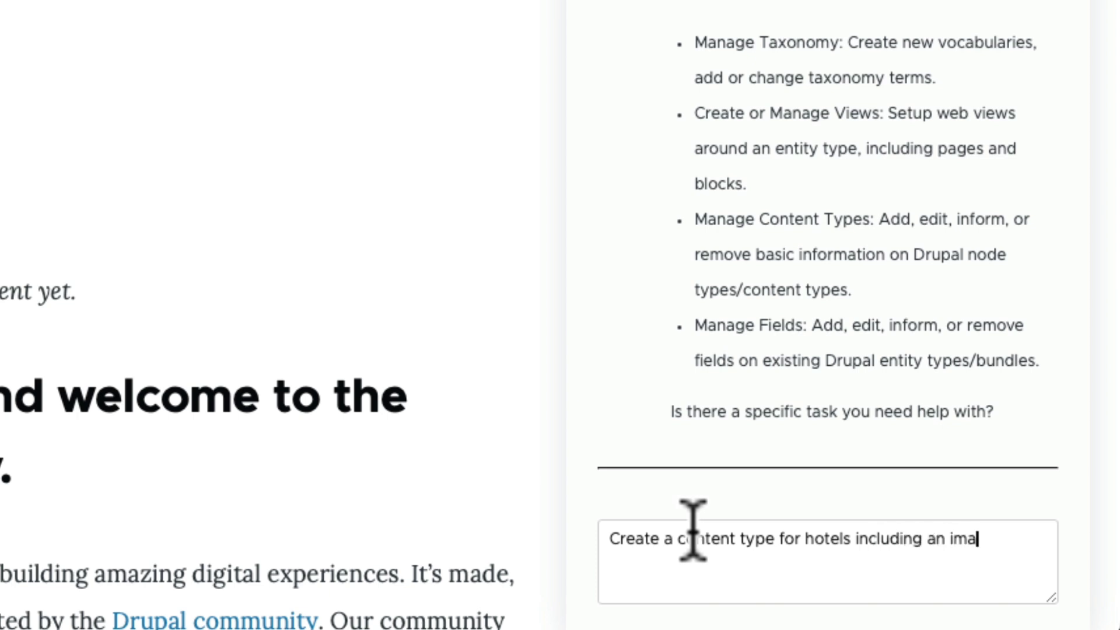
text(ge field, )
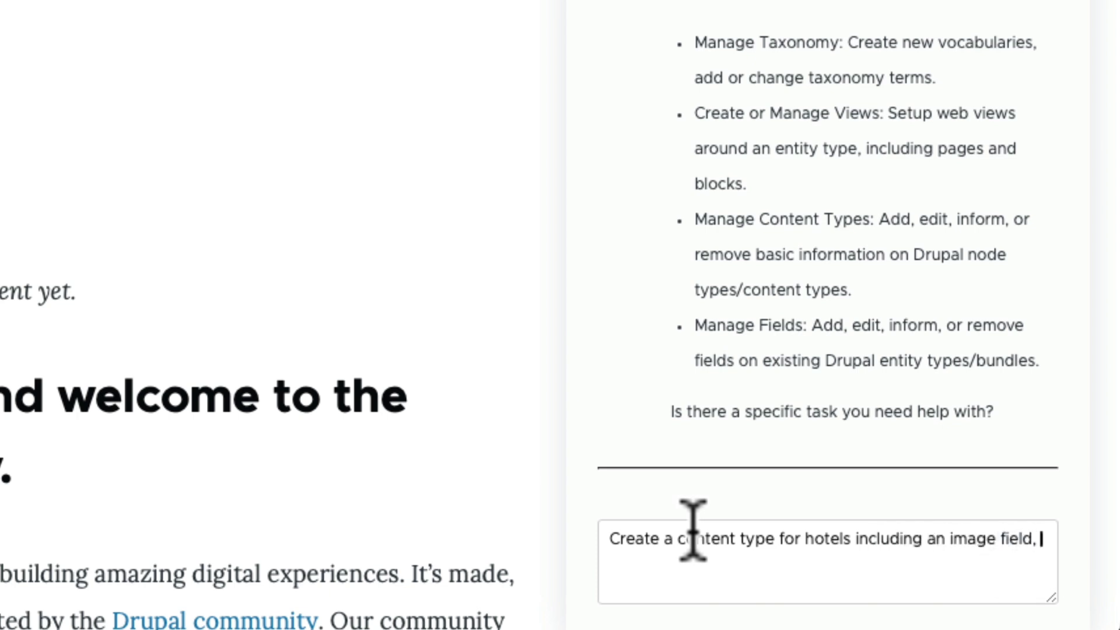
text(descriptio)
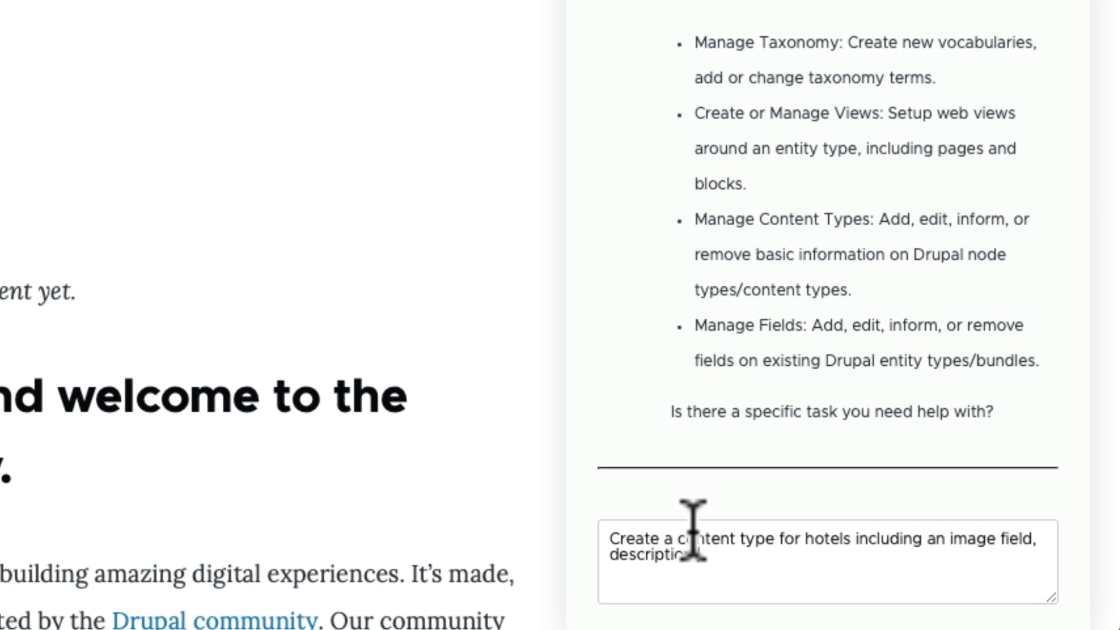
text(n and start r)
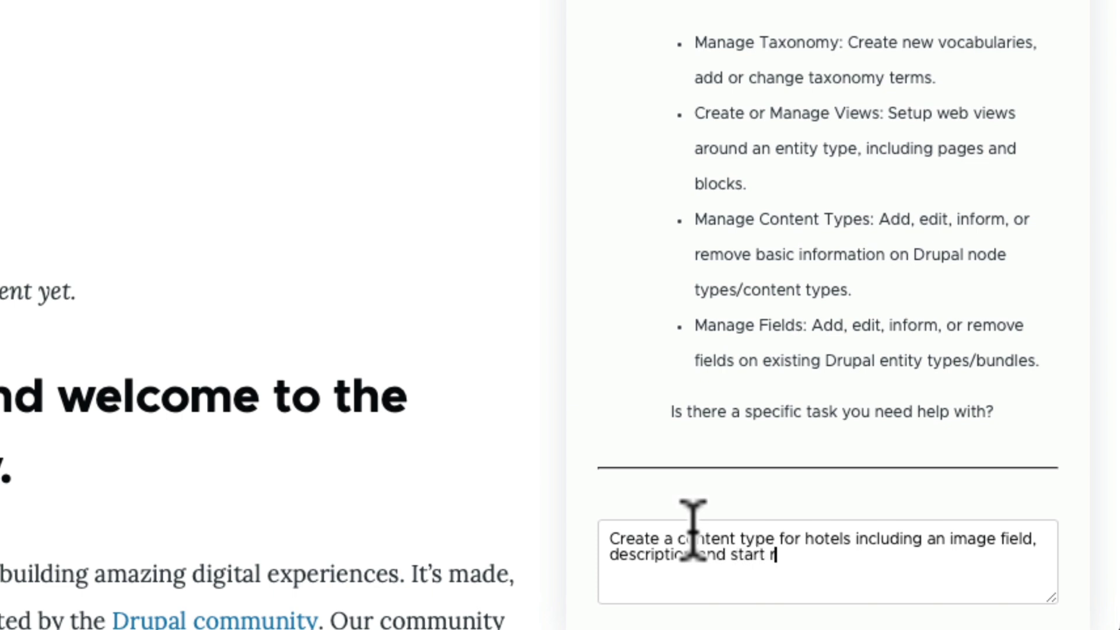
text(ating 1 to 5)
key(Return)
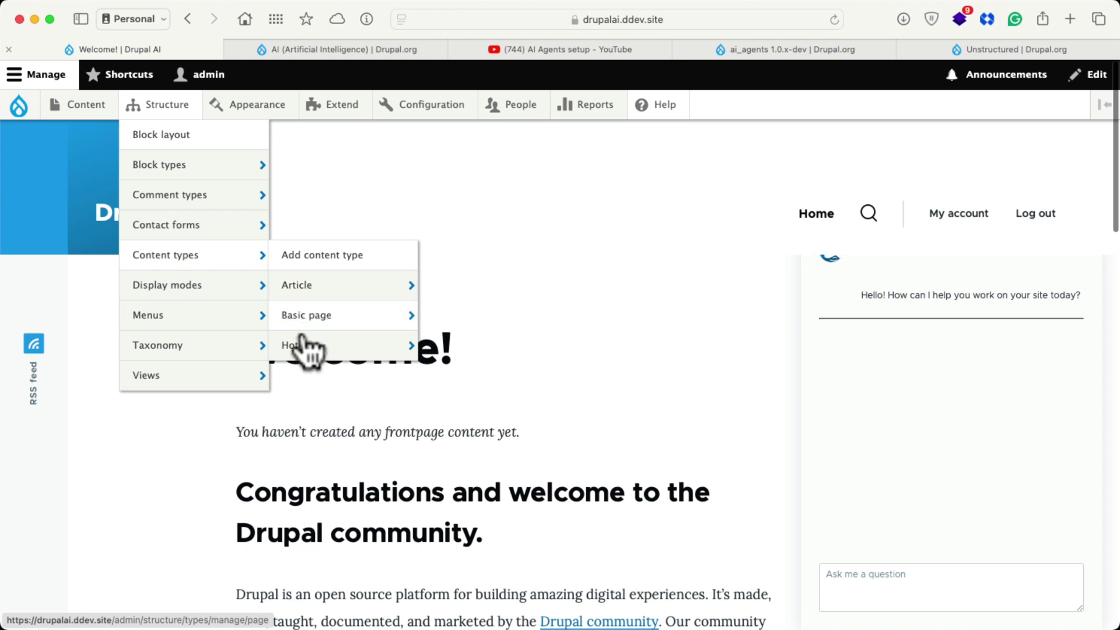
Step: Check the Hotels fields, then fill a new Hotels item titled 'Drupal Hotel' with a 5 Stars rating
click(297, 345)
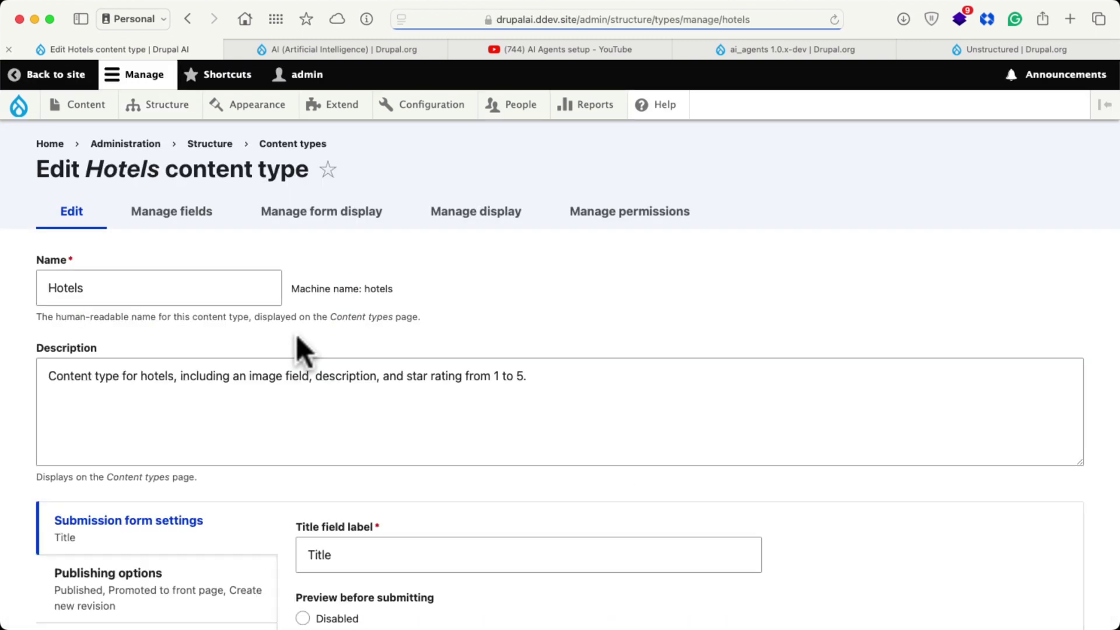
click(174, 213)
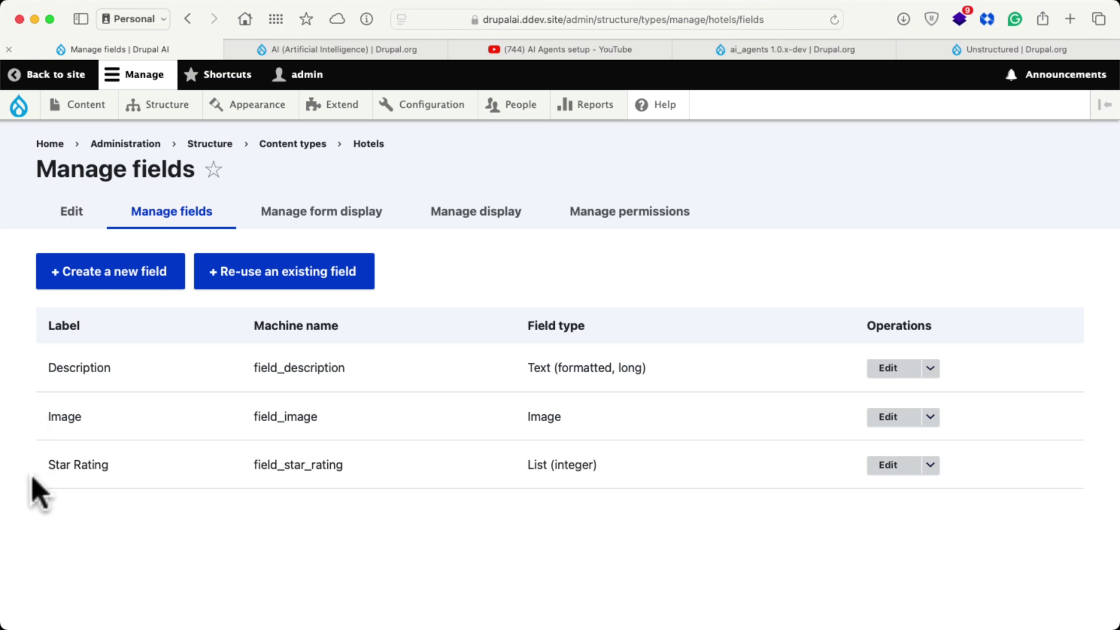
mouse_move(86, 99)
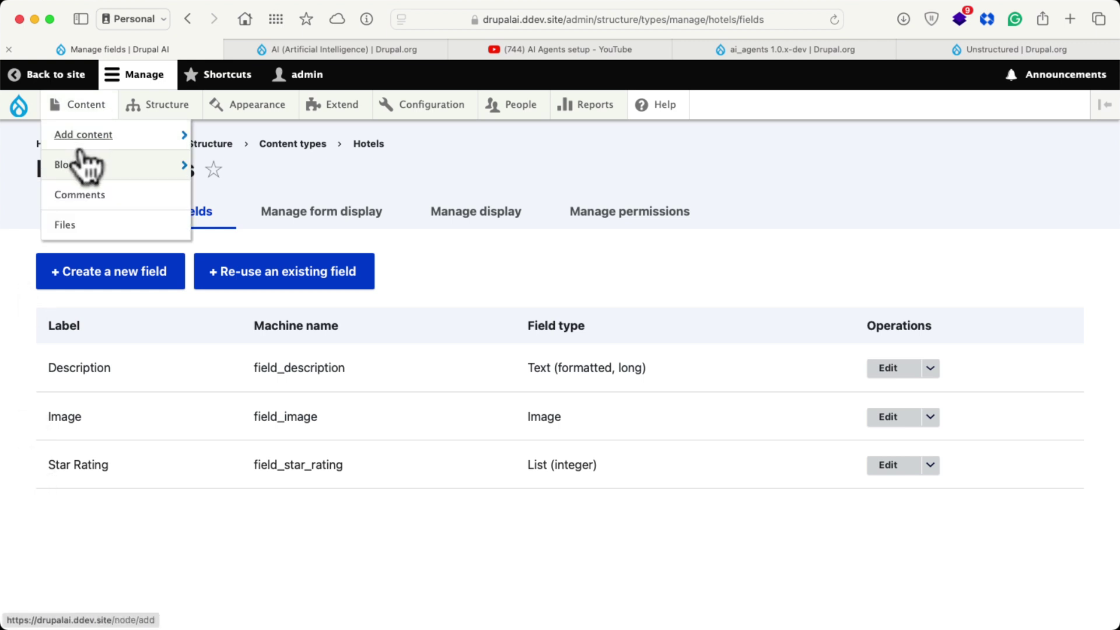
mouse_move(82, 140)
click(220, 196)
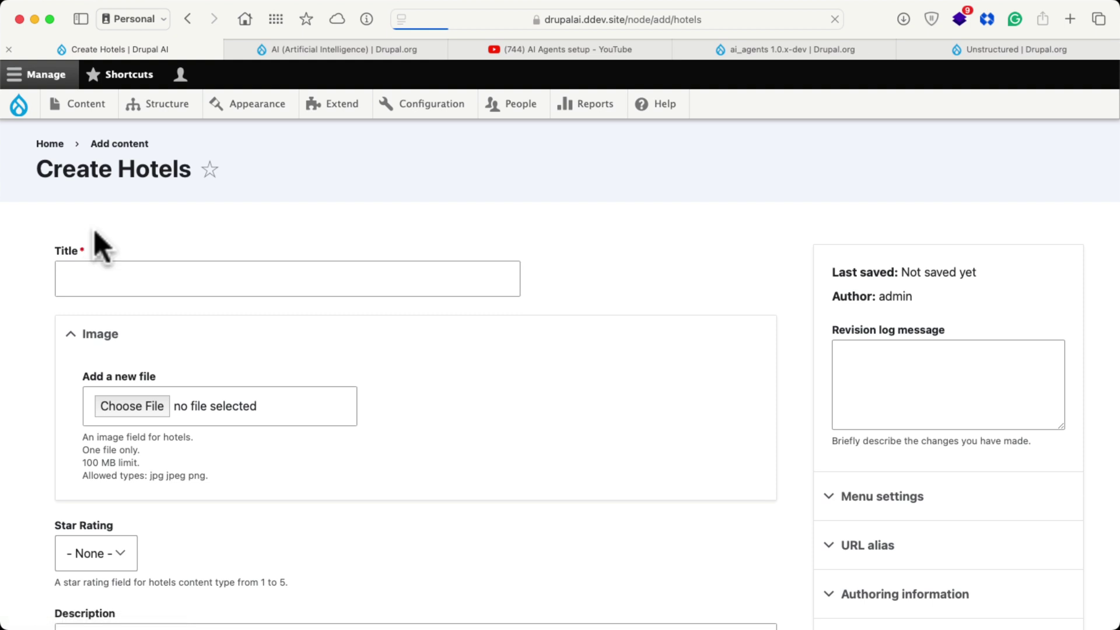
click(97, 274)
scroll(219, 438, down, 5)
click(113, 293)
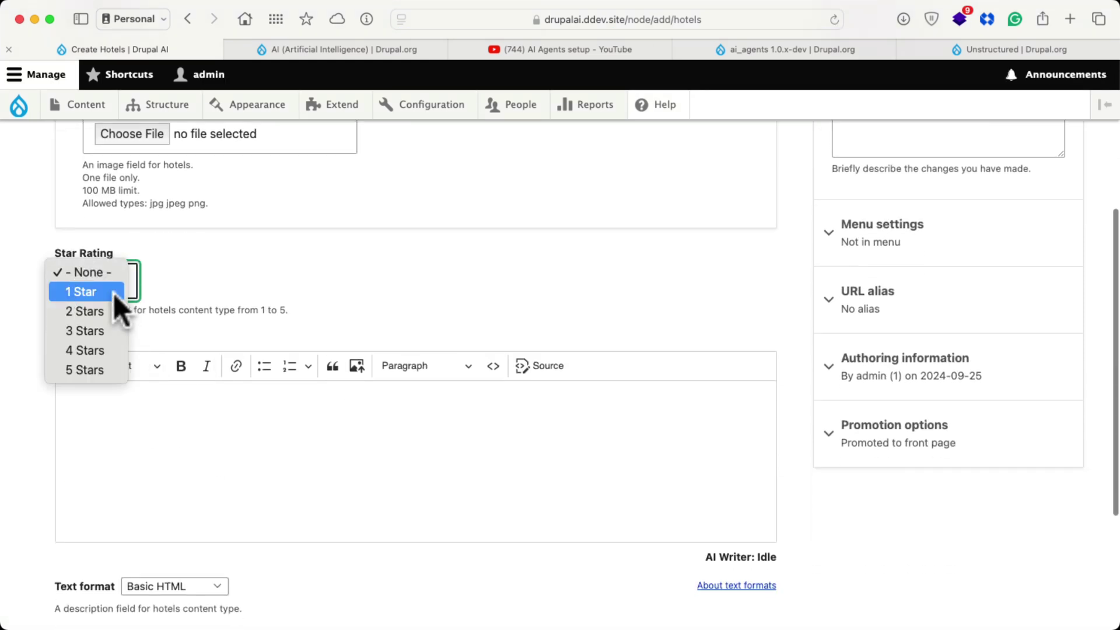
click(84, 370)
click(157, 408)
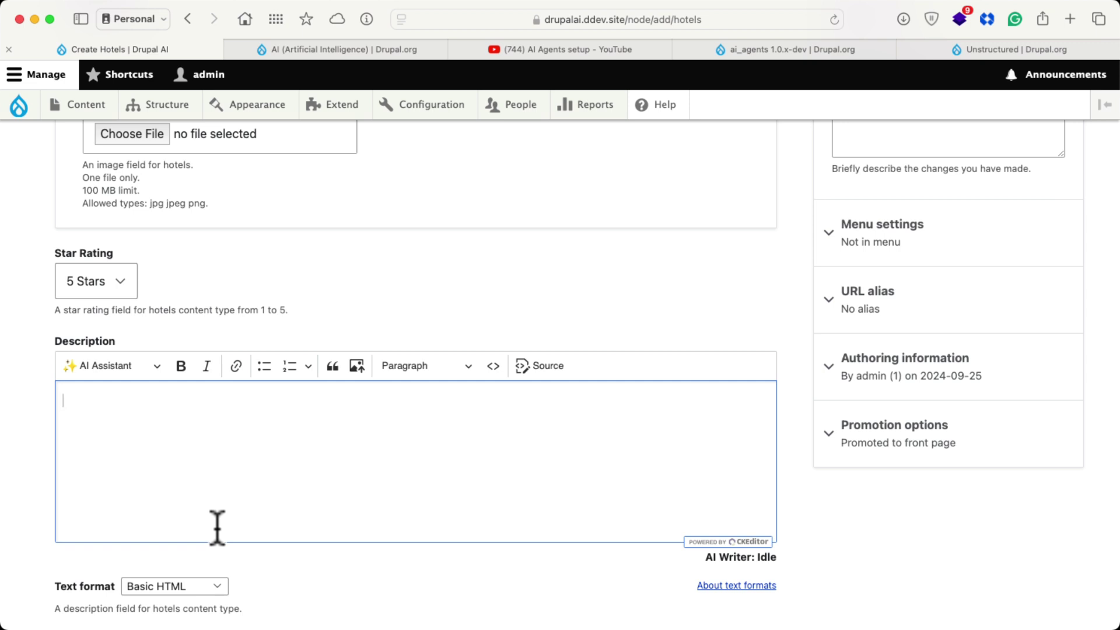
scroll(216, 528, up, 5)
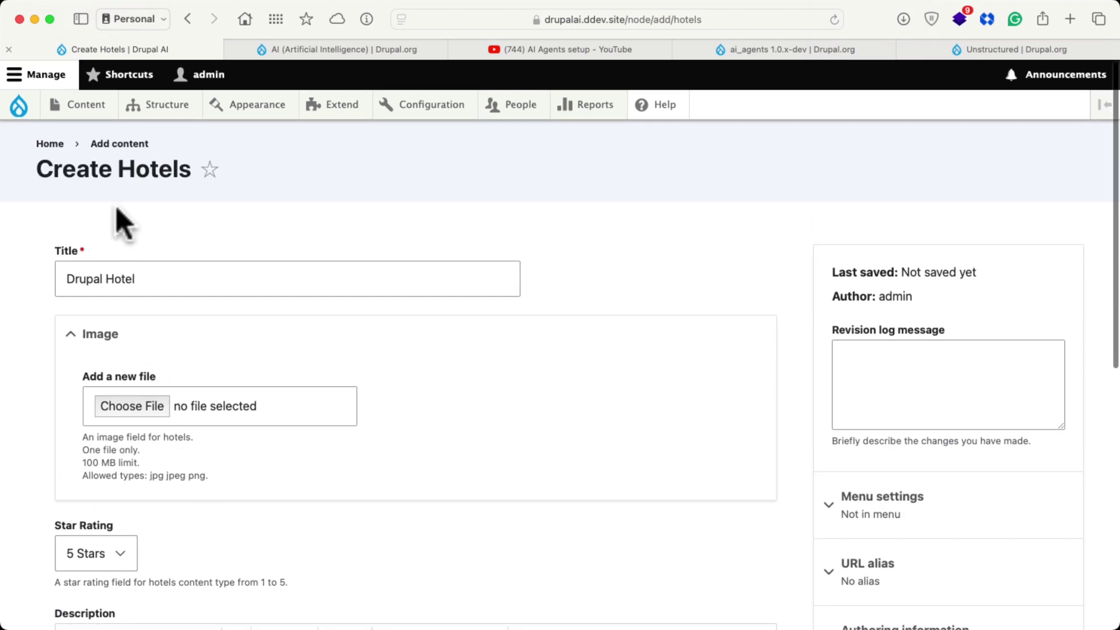
Step: From the home page, ask the chatbot for an Amenities vocabulary populated with common hotel amenities
click(20, 108)
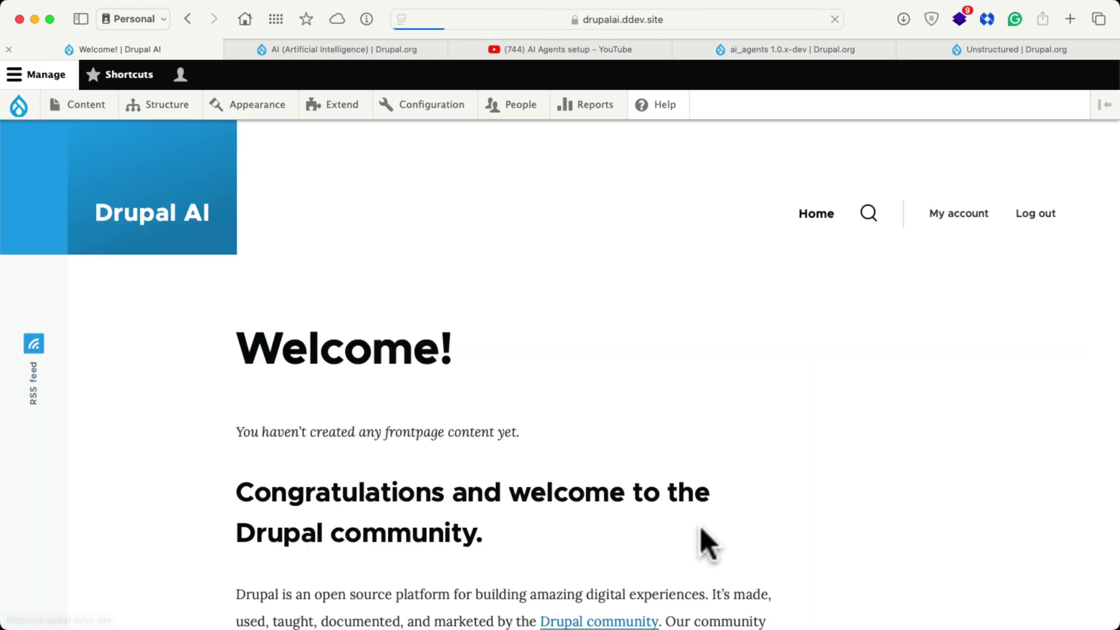
click(895, 582)
text(P)
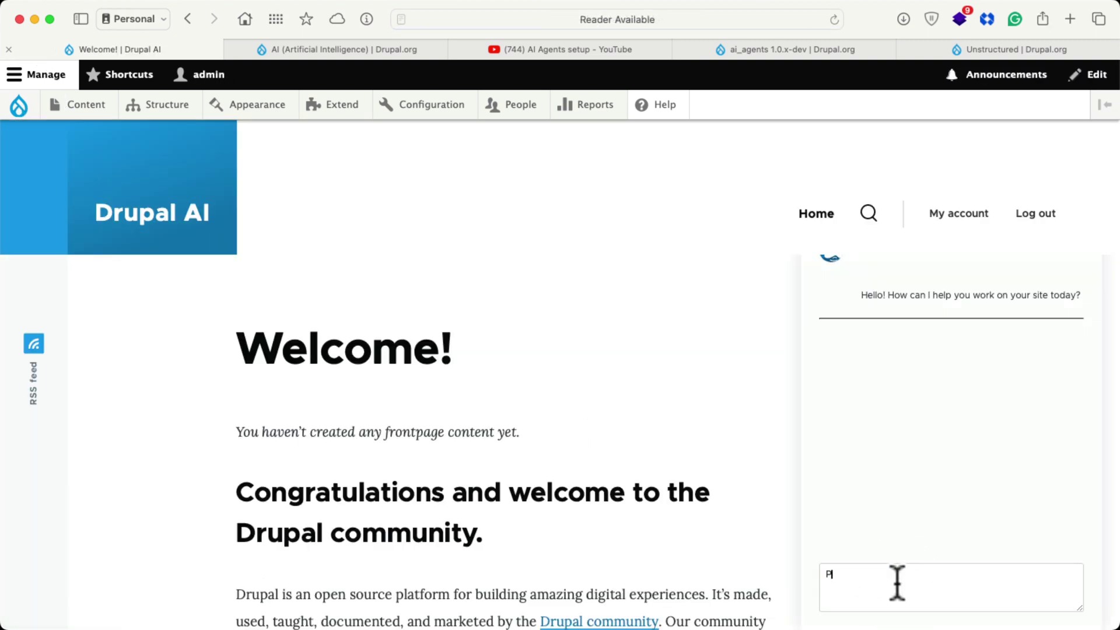
text(lease add a ta)
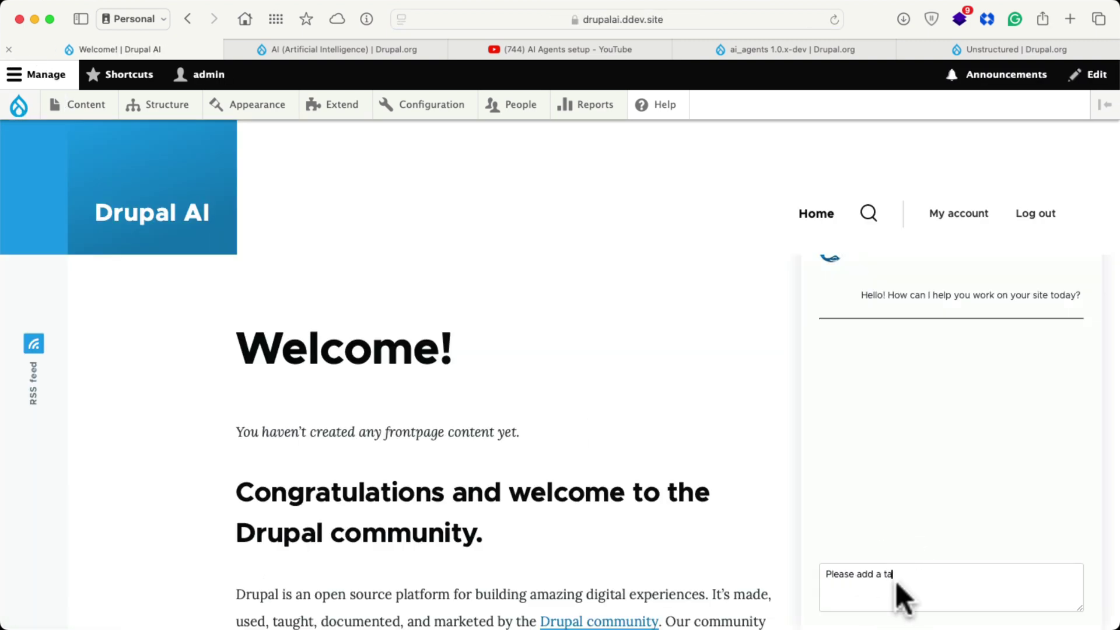
text(xonomy vocabulary called Ammen)
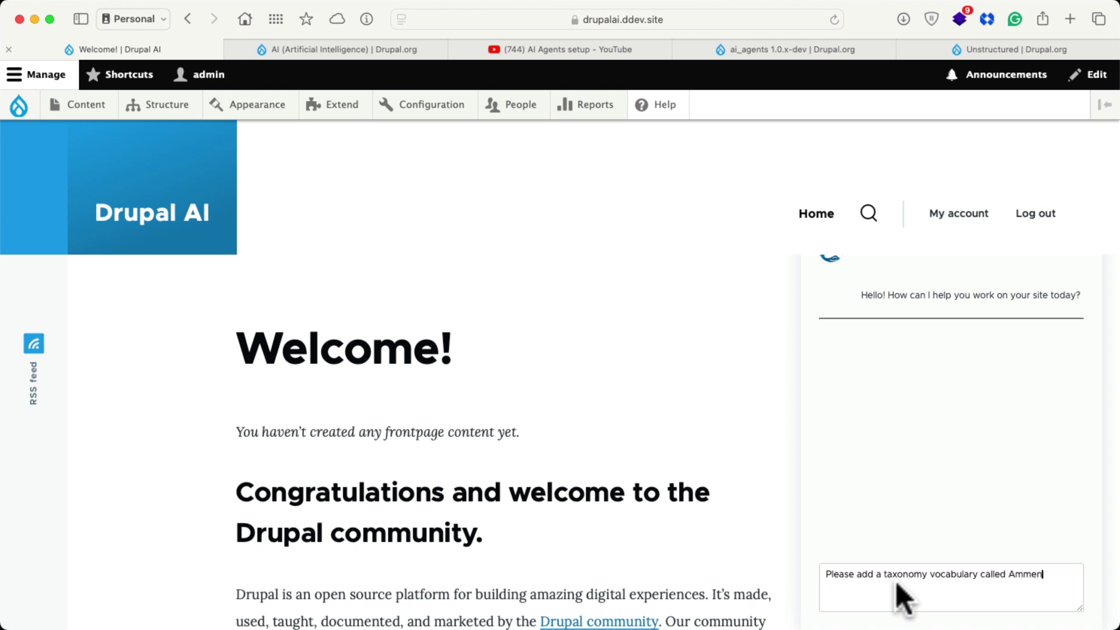
text(ities and )
text(pop)
text(ulate it with common )
text(hotel am)
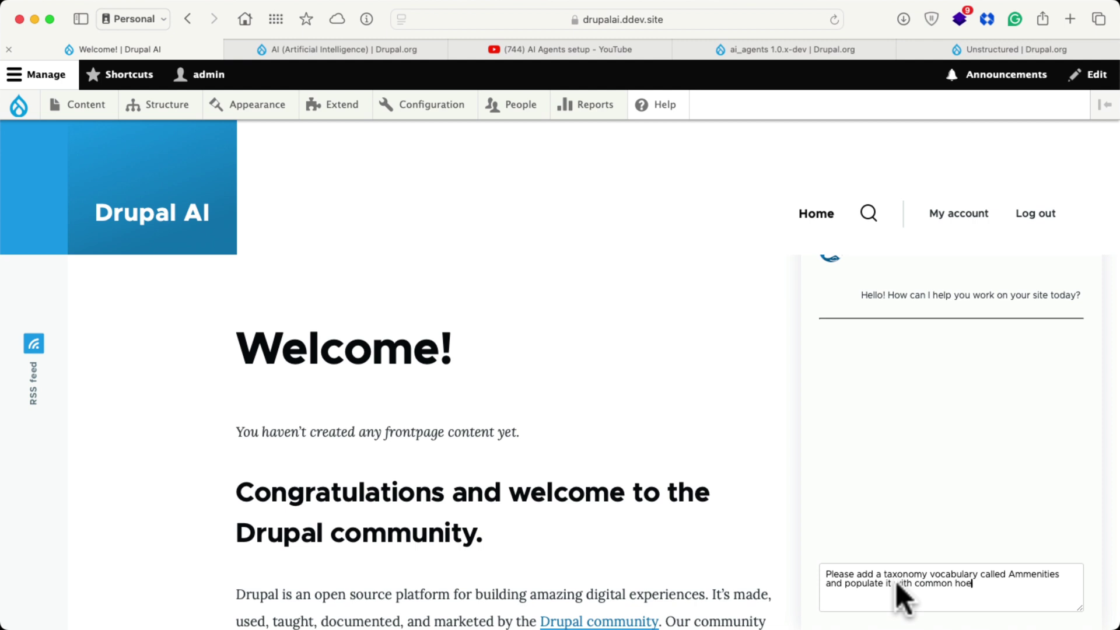
text(enities)
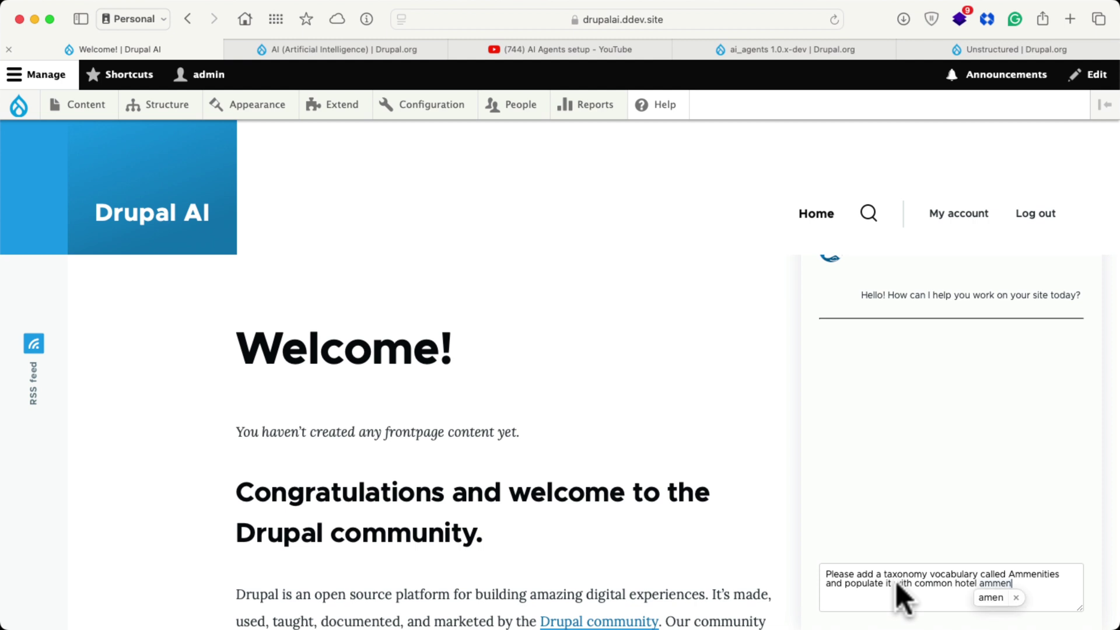
key(Return)
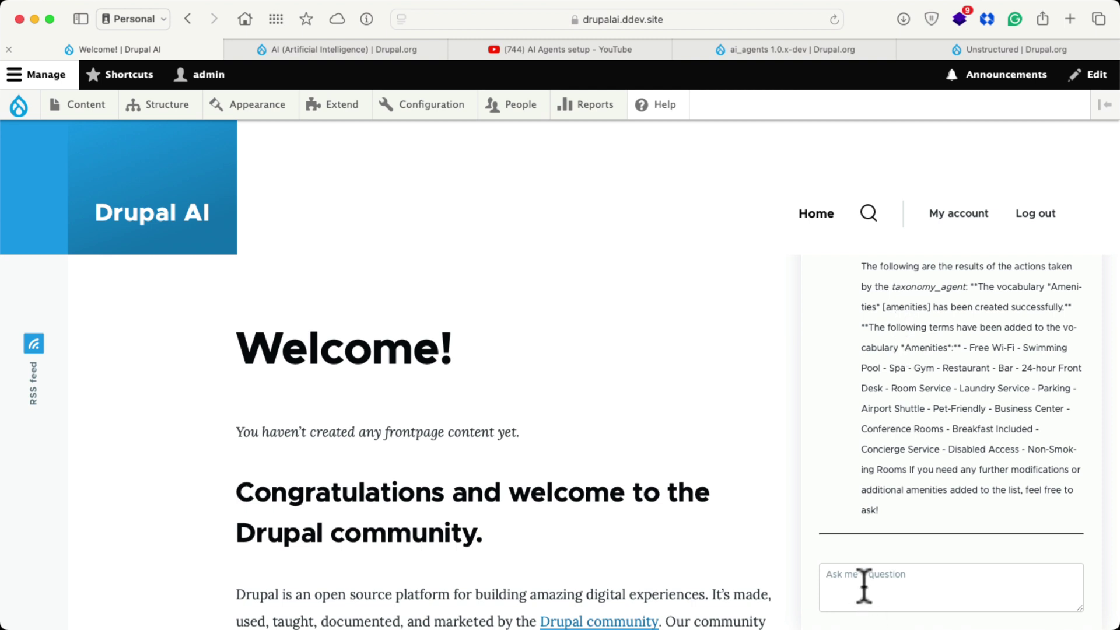
Step: Ask the chatbot to add a field to the hotel content type using this taxonomy
text(add a field to the hotel content type using this taxo)
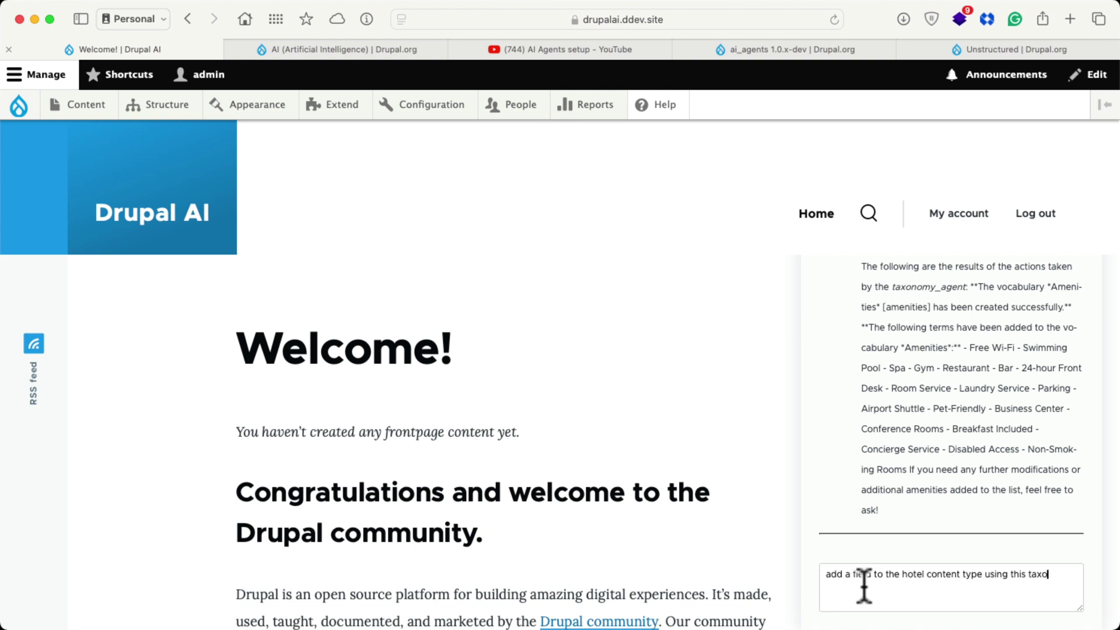
text(nomy)
key(Return)
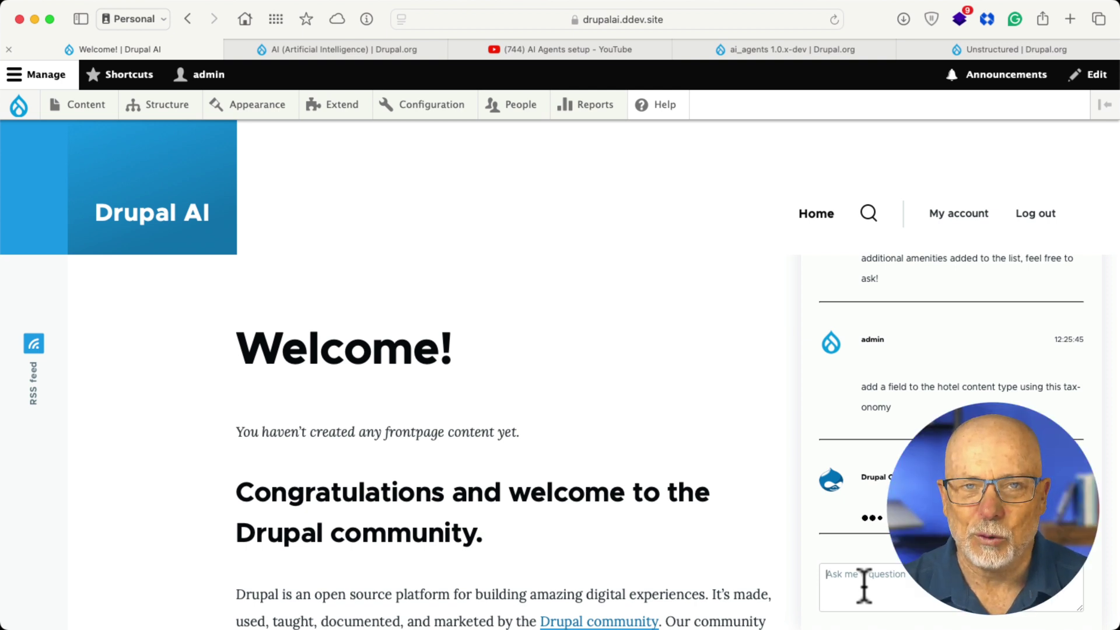
Step: Open the Amenities vocabulary's term list and scroll through all its terms
mouse_move(167, 105)
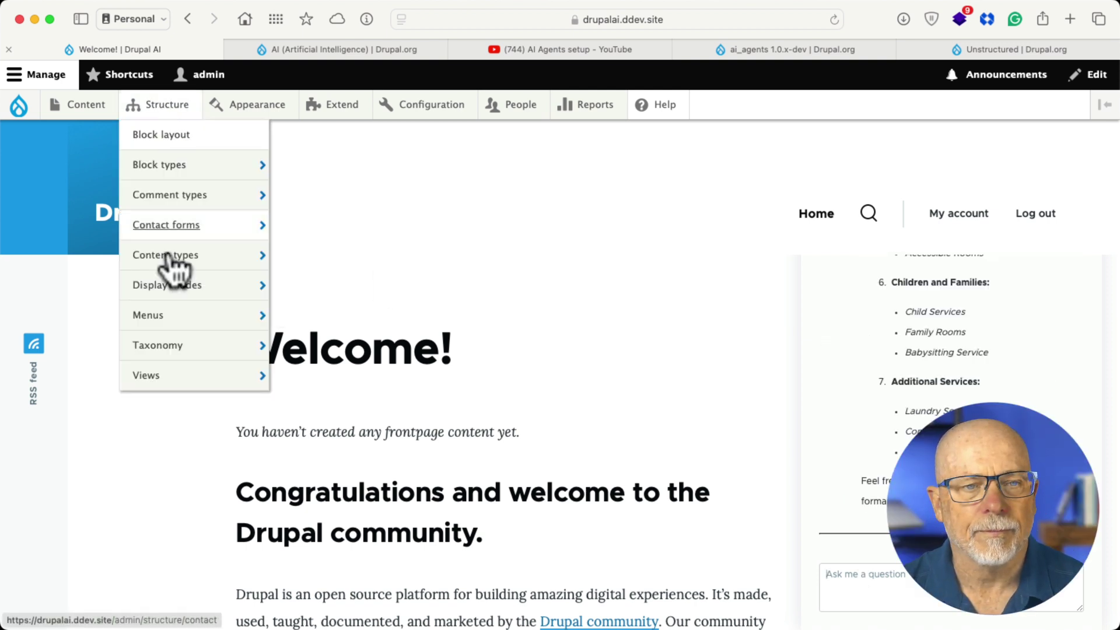
mouse_move(164, 348)
click(304, 379)
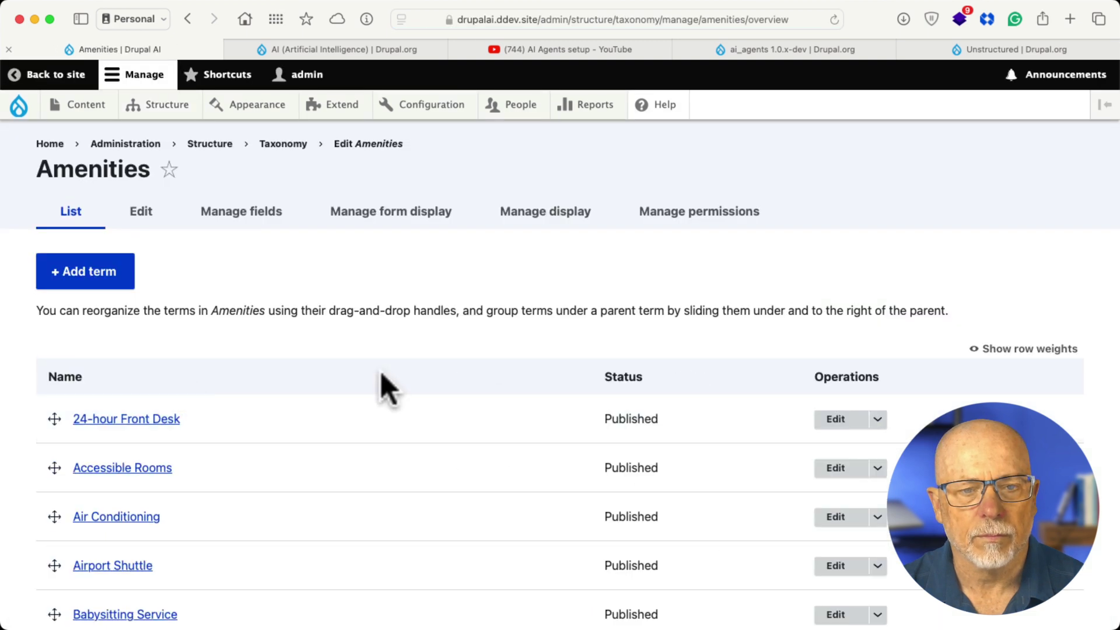
scroll(380, 374, down, 10)
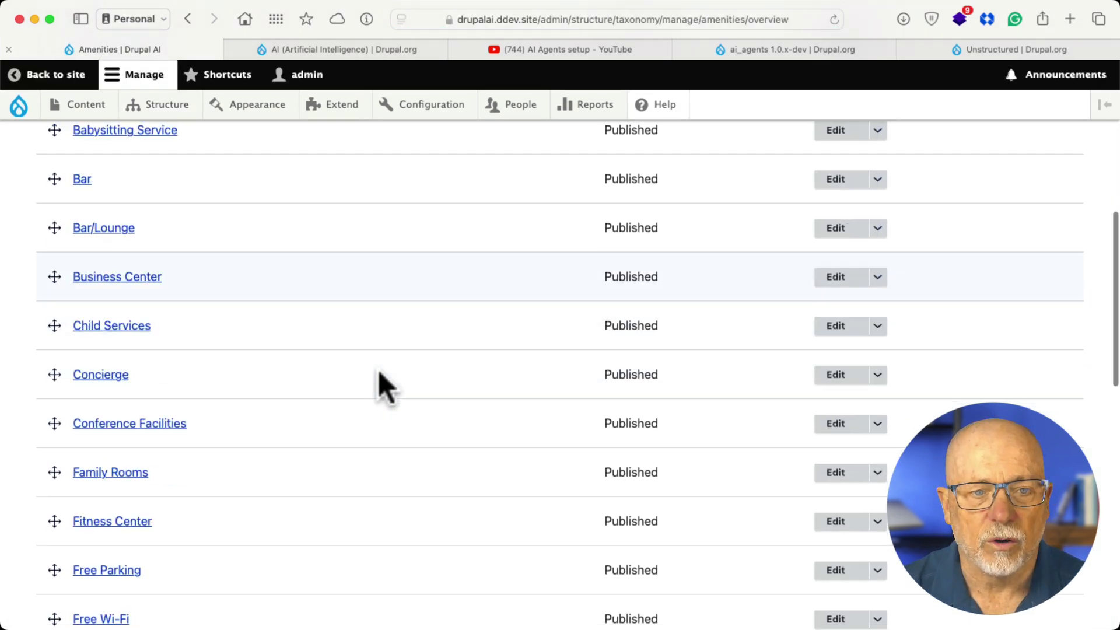
scroll(379, 373, down, 14)
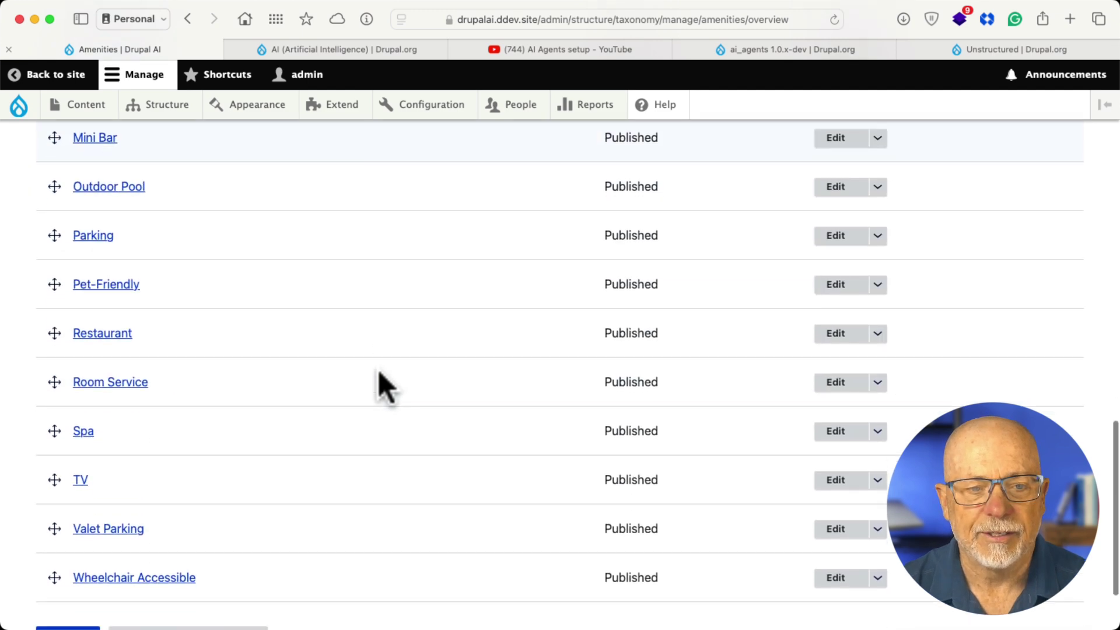
scroll(377, 371, down, 2)
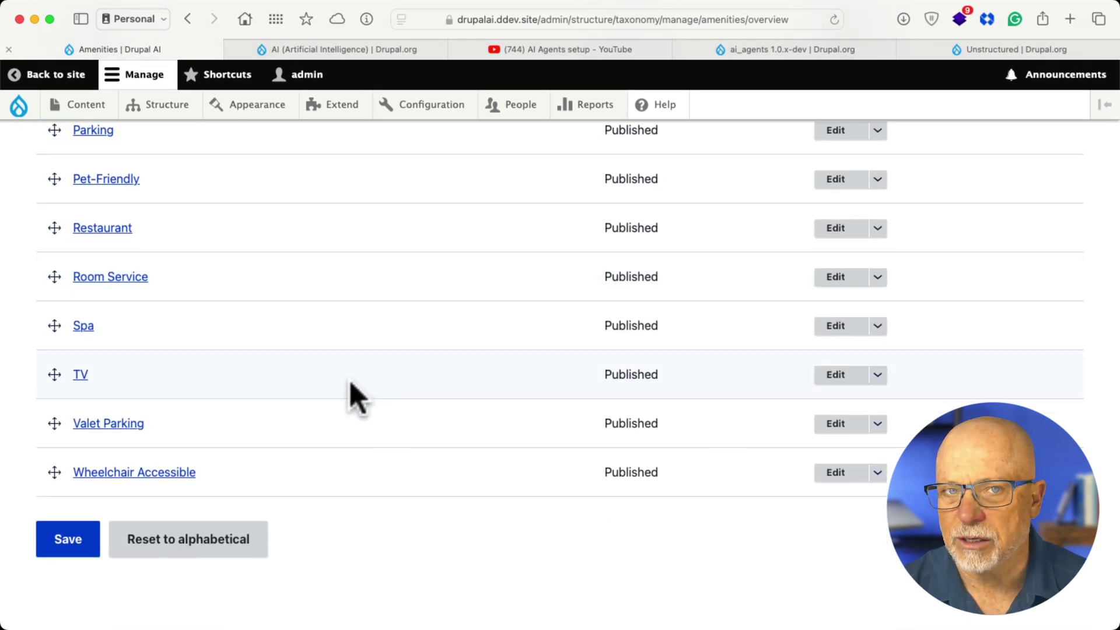
Step: Start a new Hotels item and browse the Amenities selection list on the form
mouse_move(85, 111)
mouse_move(86, 135)
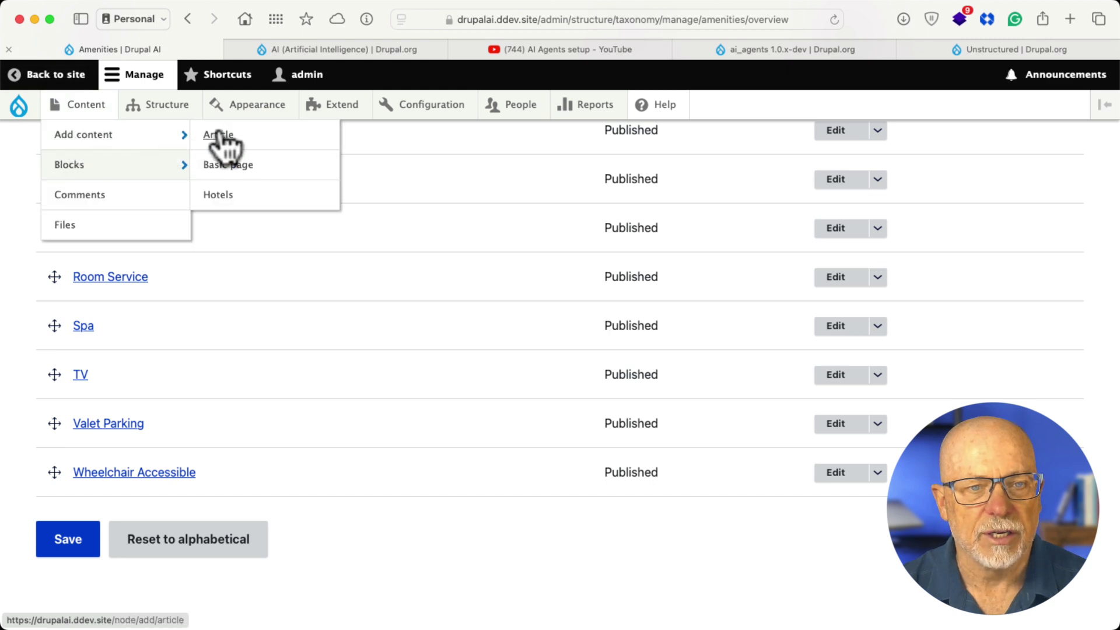
click(221, 196)
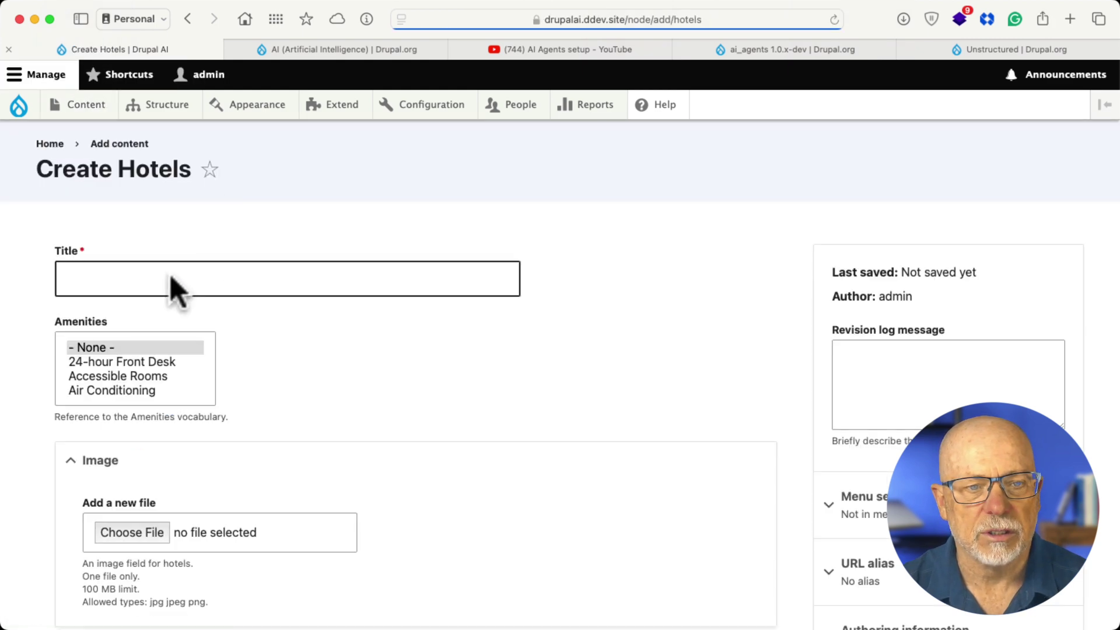
click(156, 349)
scroll(159, 341, down, 5)
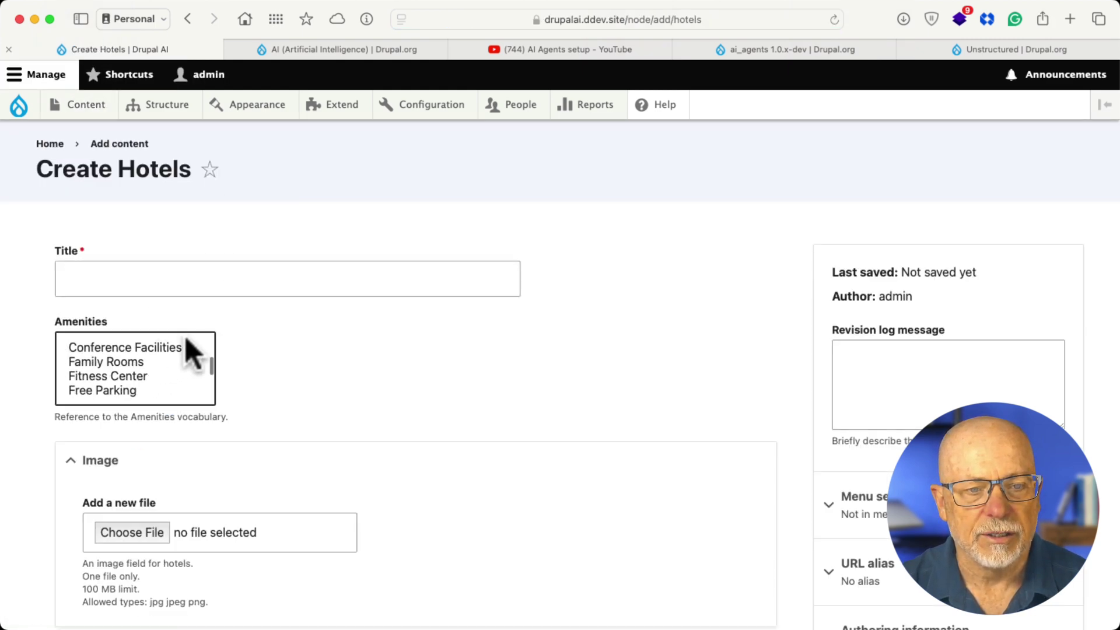